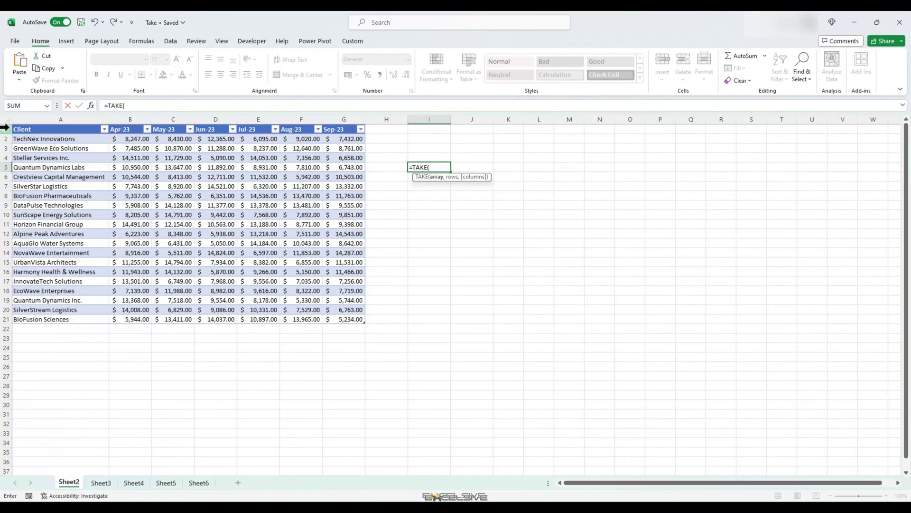
Enter a whole-table TAKE formula on Table1 in I5 to preview its spill.
{"action": "left_click", "coordinate": [250, 186]}
{"action": "key", "text": "ctrl+a"}
{"action": "type", "text": ","}
{"action": "key", "text": "Return"}
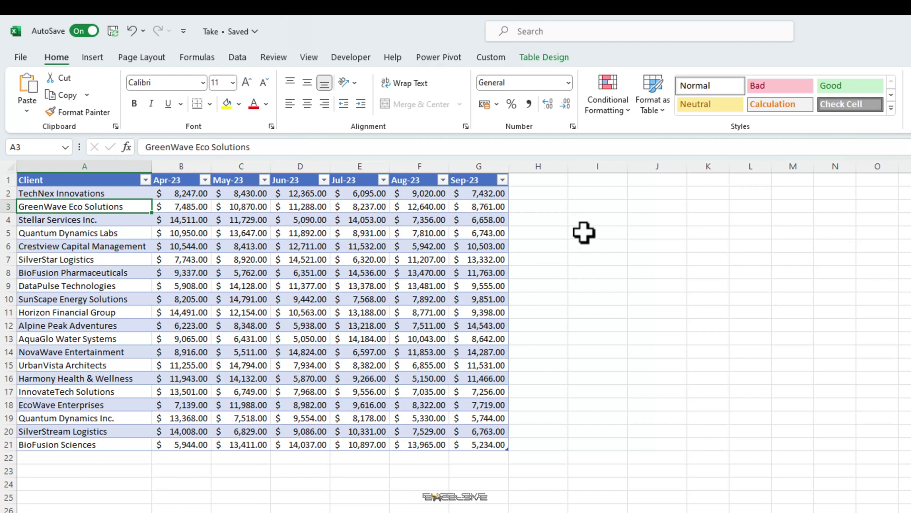
Enter =TAKE(Table1,) in I5 so all 20 clients and six months spill into I5:O24.
{"action": "left_click", "coordinate": [584, 232]}
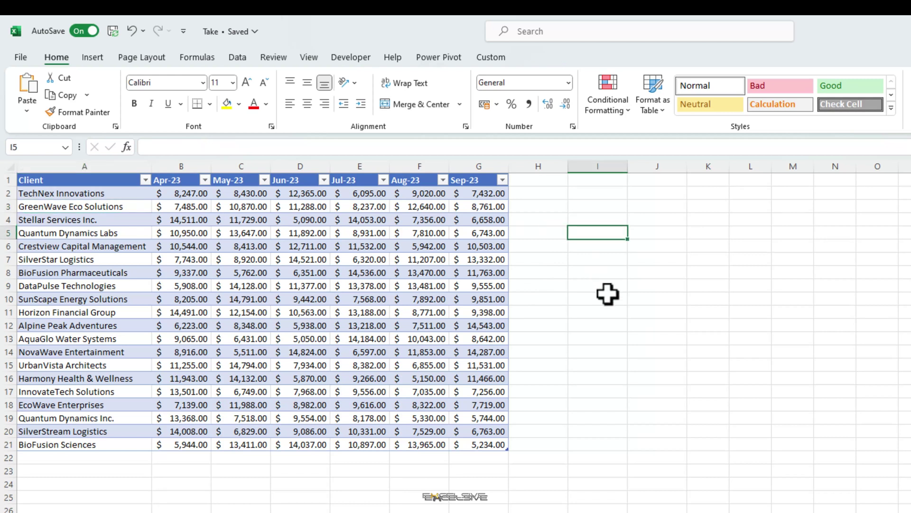
{"action": "type", "text": "=ta"}
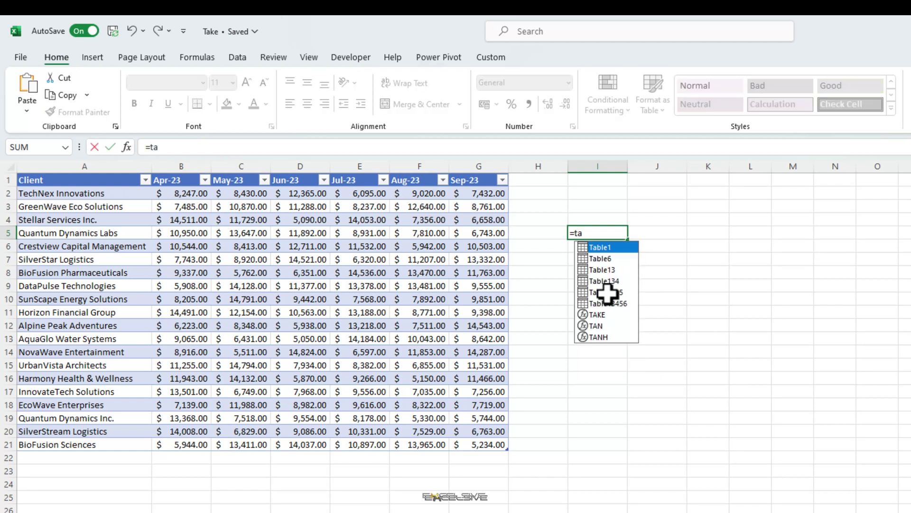
{"action": "type", "text": "ke"}
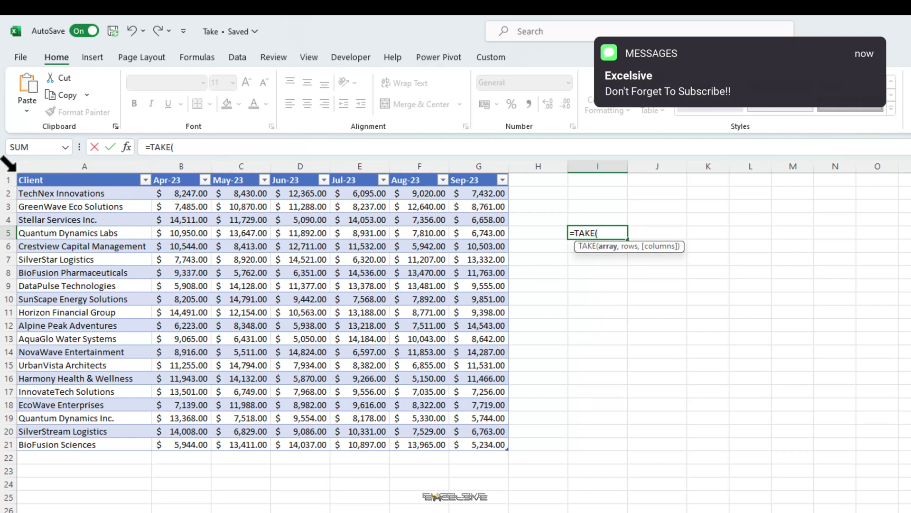
{"action": "left_click", "coordinate": [14, 168]}
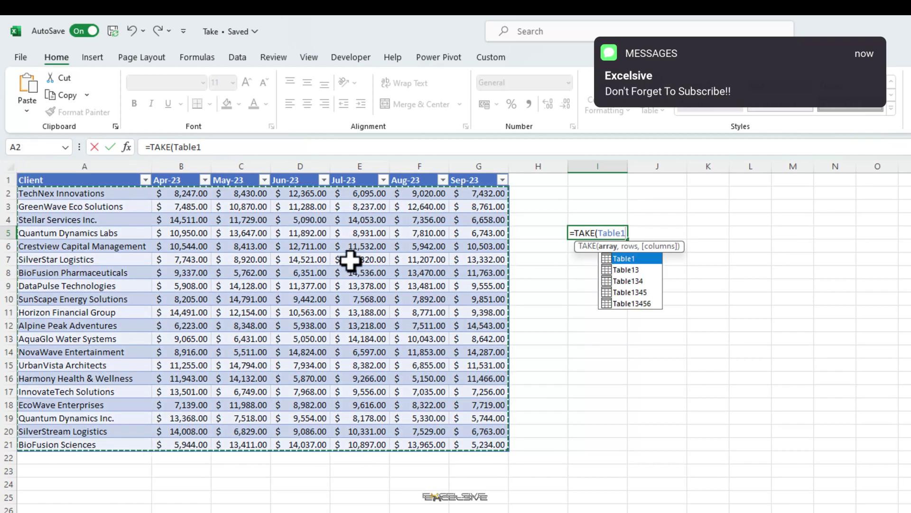
{"action": "type", "text": ",)"}
{"action": "key", "text": "Return"}
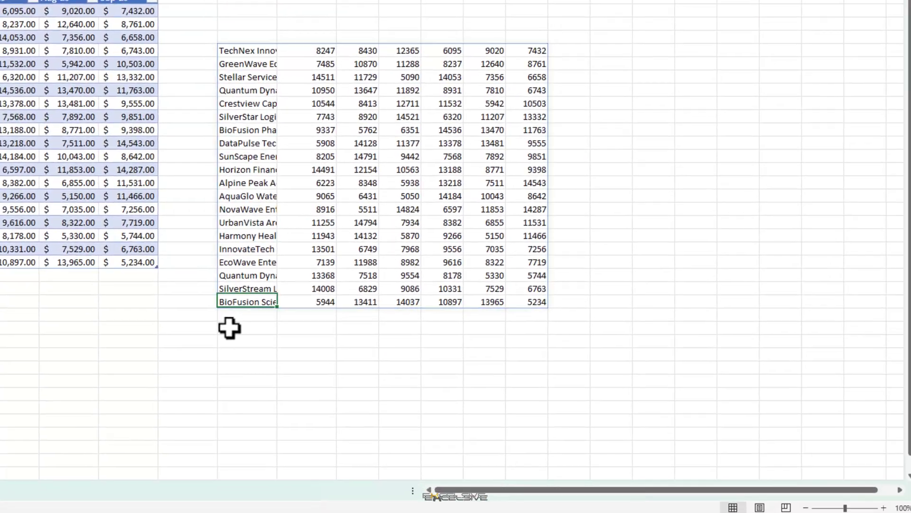
{"action": "left_click", "coordinate": [591, 510]}
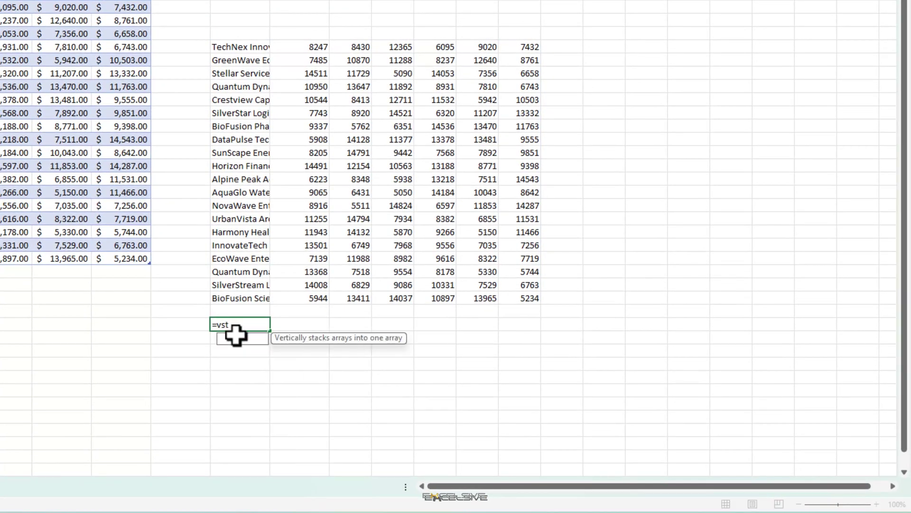
{"action": "type", "text": "Table1"}
{"action": "key", "text": "Return"}
{"action": "scroll", "coordinate": [57, 171], "scroll_direction": "down", "scroll_amount": 6}
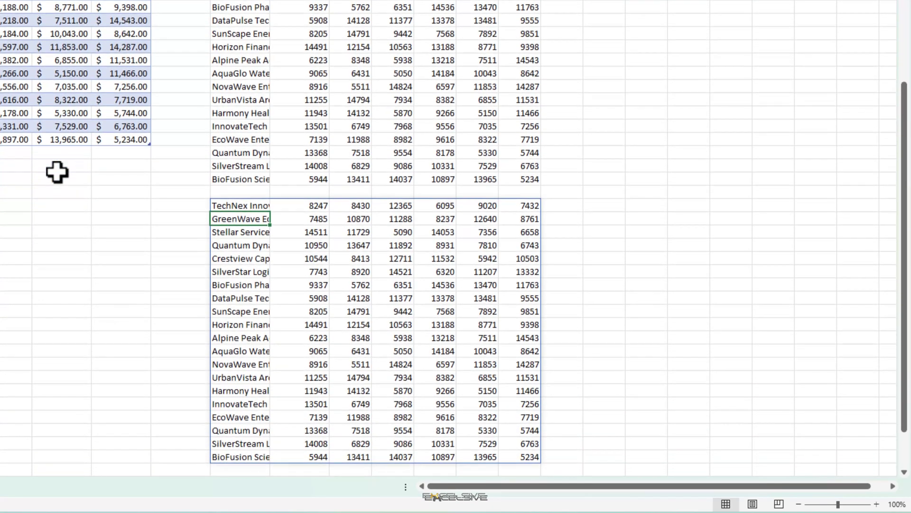
{"action": "scroll", "coordinate": [57, 172], "scroll_direction": "up", "scroll_amount": 5}
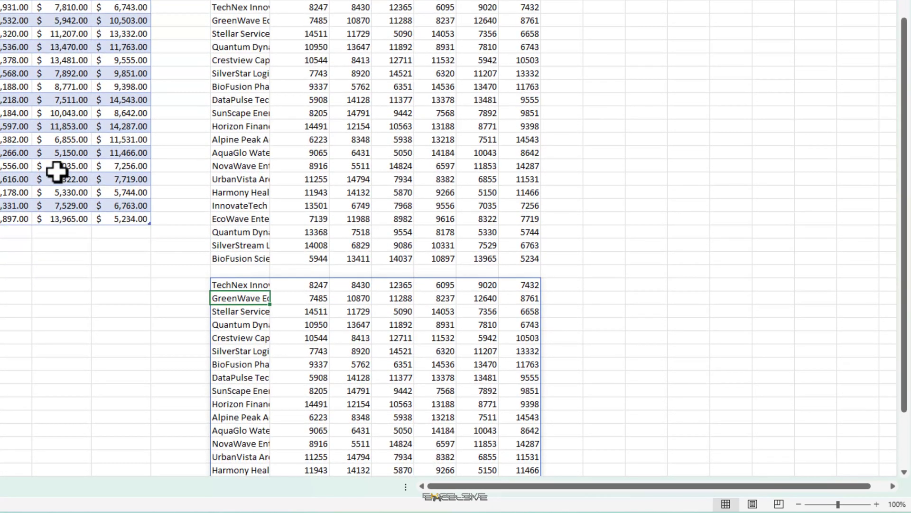
{"action": "scroll", "coordinate": [57, 172], "scroll_direction": "down", "scroll_amount": 1}
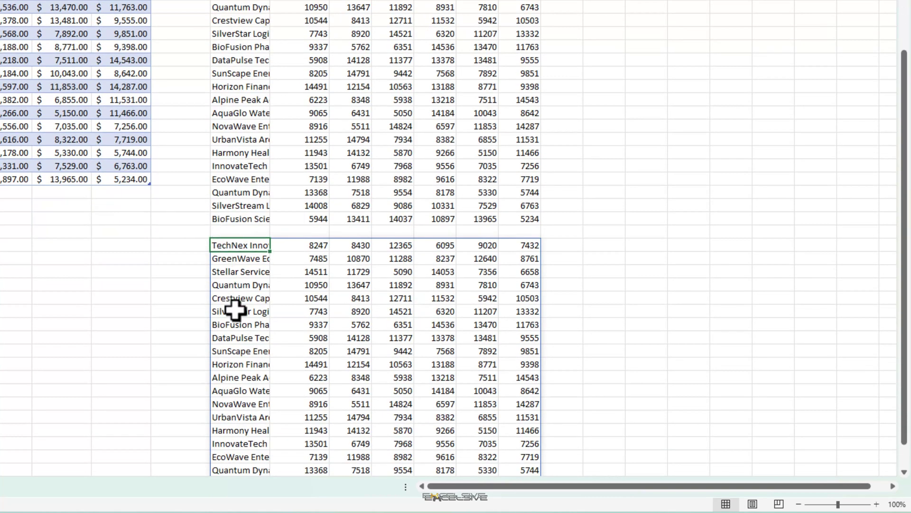
{"action": "key", "text": "Delete"}
{"action": "scroll", "coordinate": [287, 222], "scroll_direction": "up", "scroll_amount": 2}
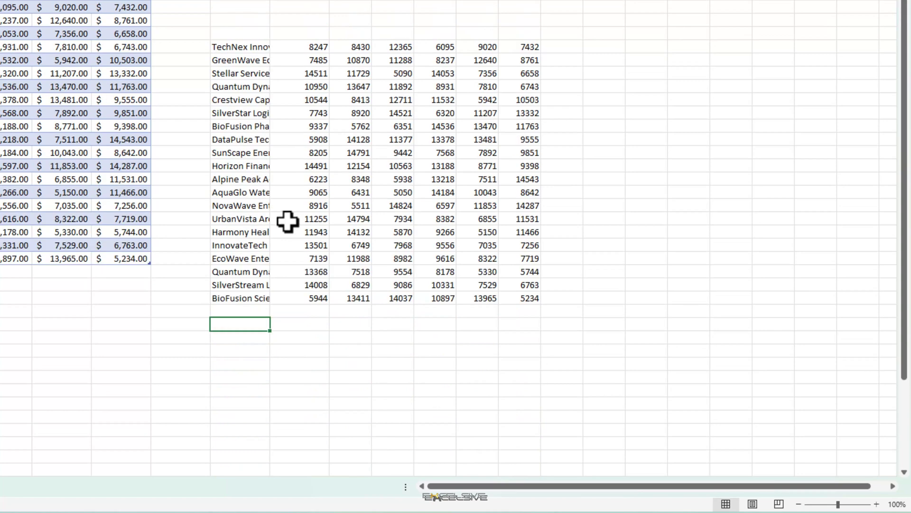
{"action": "left_click", "coordinate": [228, 46]}
{"action": "key", "text": "ctrl+a"}
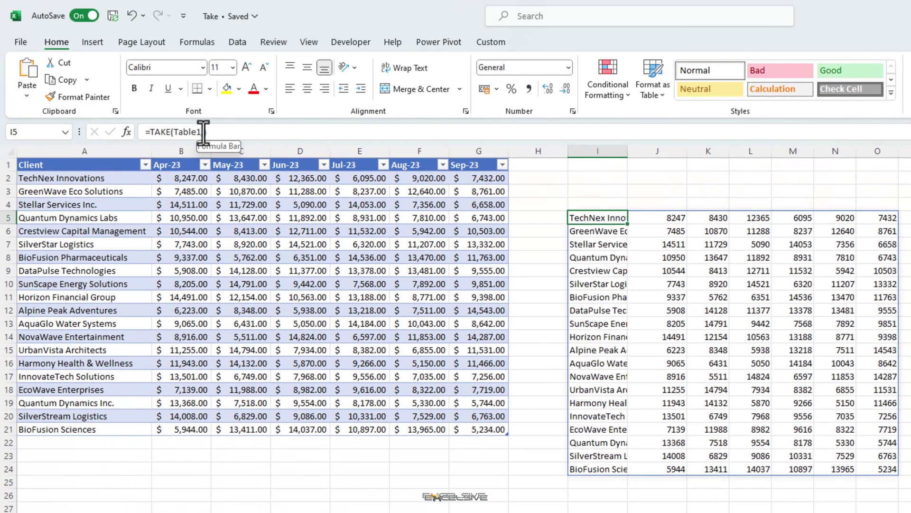
Change the I5 formula to =TAKE(Table1,5,3) to show the first five rows and three columns.
{"action": "left_click", "coordinate": [204, 131]}
{"action": "type", "text": ","}
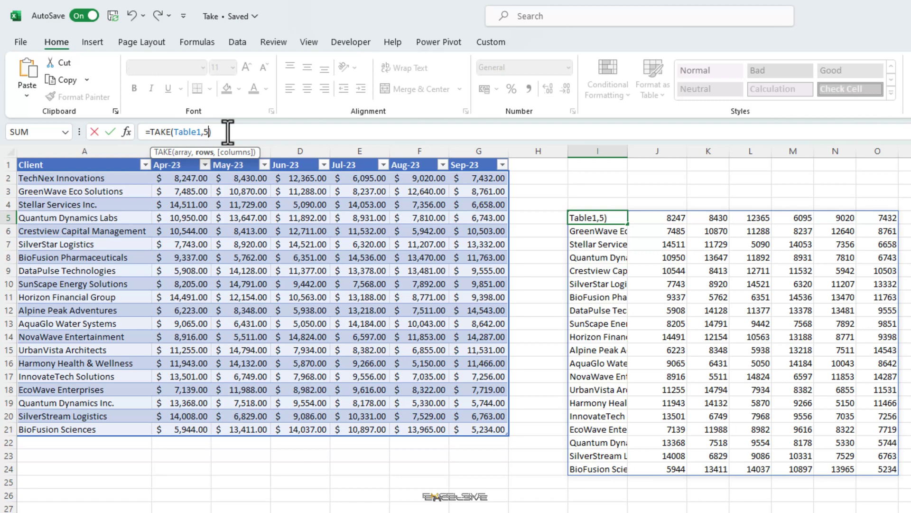
{"action": "type", "text": ",3"}
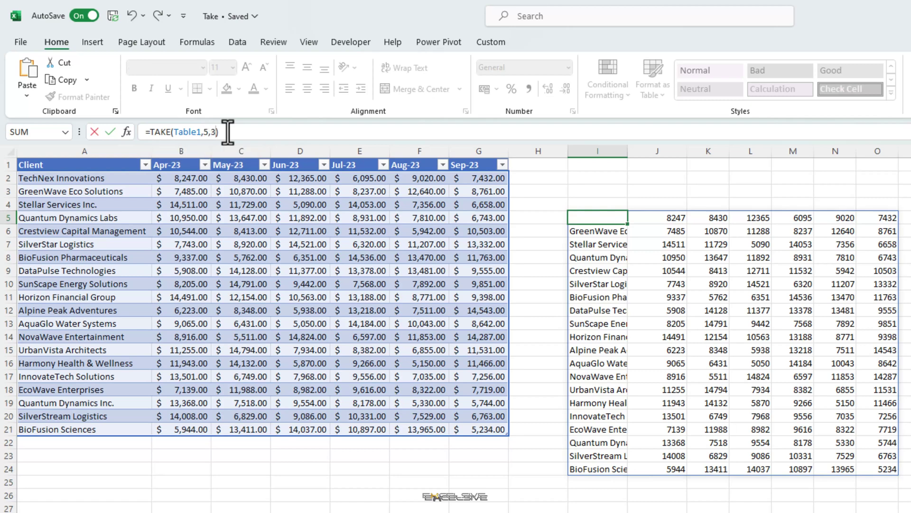
{"action": "key", "text": "Return"}
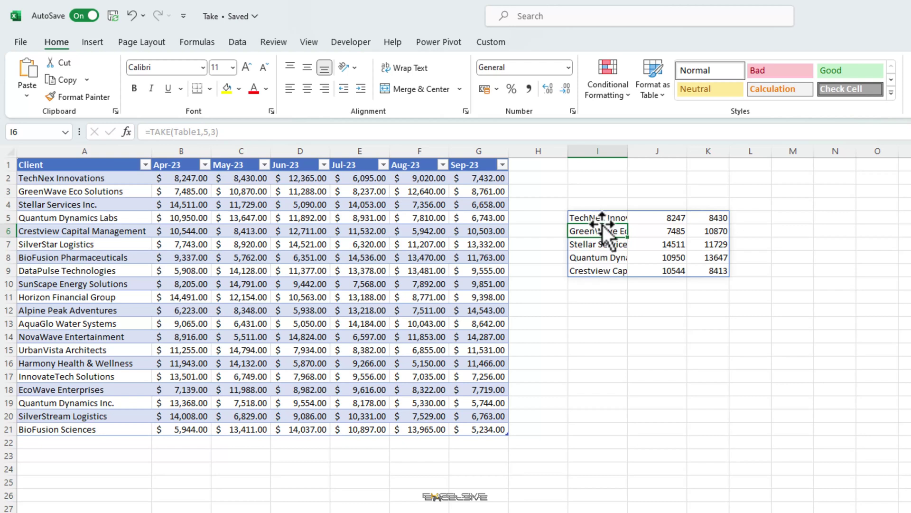
Edit I5 to =TAKE(Table1,-5,-3), returning the last five clients' Jul-23 to Sep-23 figures.
{"action": "left_click", "coordinate": [577, 217]}
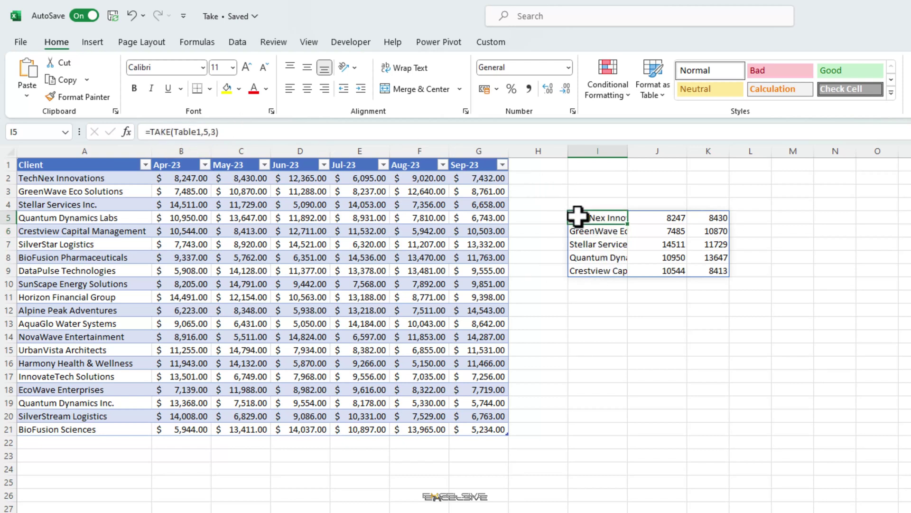
{"action": "left_click", "coordinate": [205, 136]}
{"action": "type", "text": "5"}
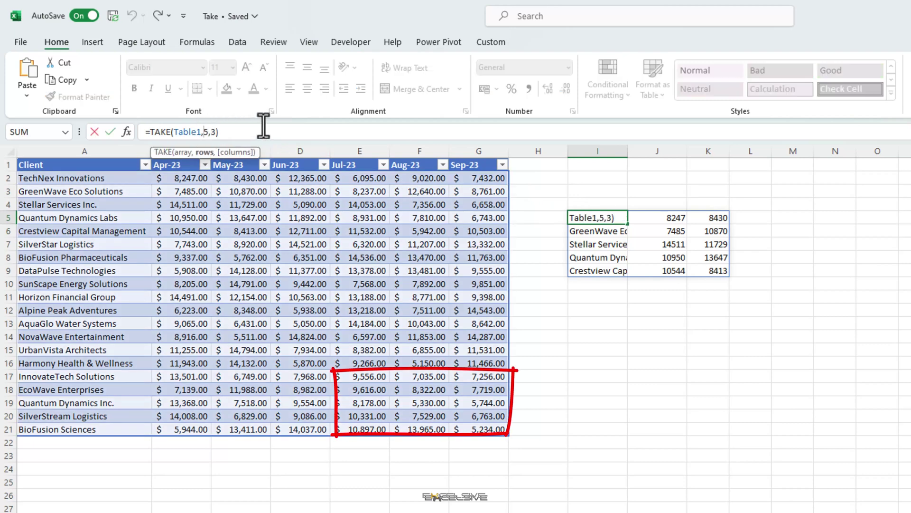
{"action": "type", "text": "-"}
{"action": "key", "text": "Right"}
{"action": "key", "text": "Right"}
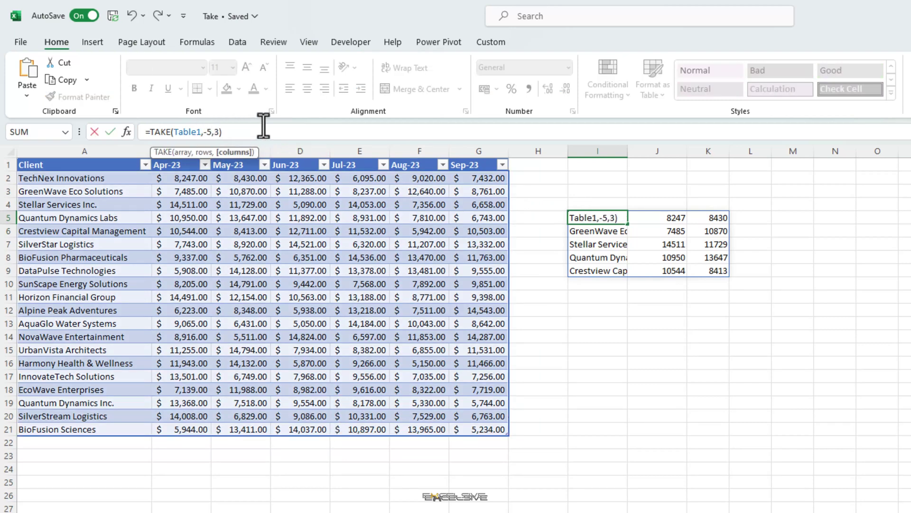
{"action": "type", "text": "-"}
{"action": "key", "text": "Return"}
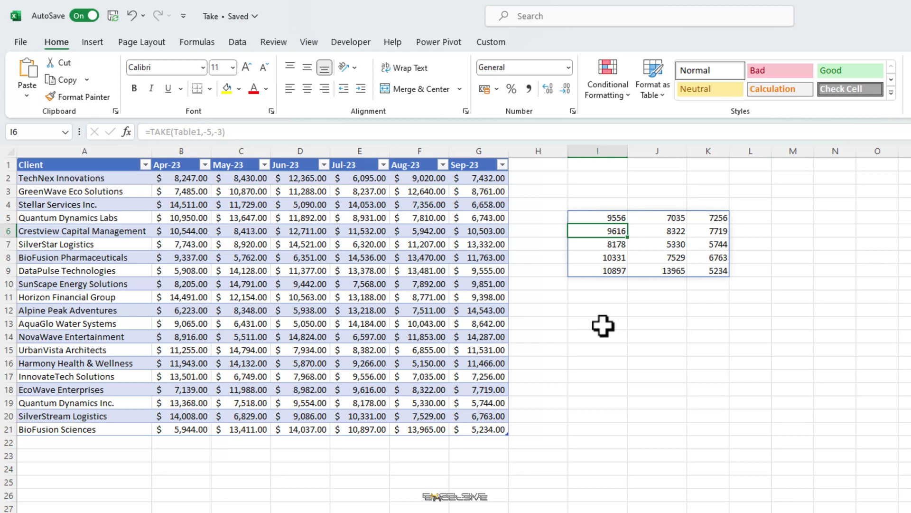
Enter =CHOOSECOLS(Table1,1,2,3) in I13 to extract the table's first three columns.
{"action": "left_click", "coordinate": [602, 326]}
{"action": "type", "text": "=choo"}
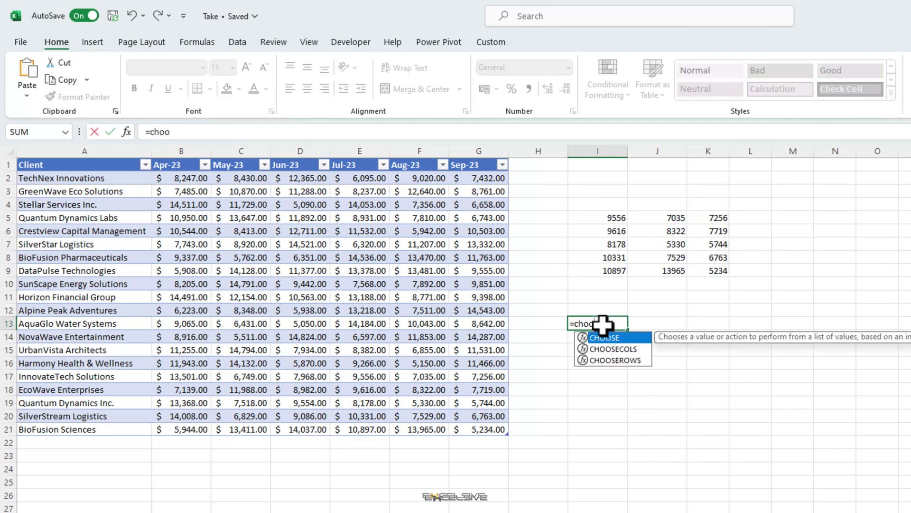
{"action": "key", "text": "Down"}
{"action": "key", "text": "Tab"}
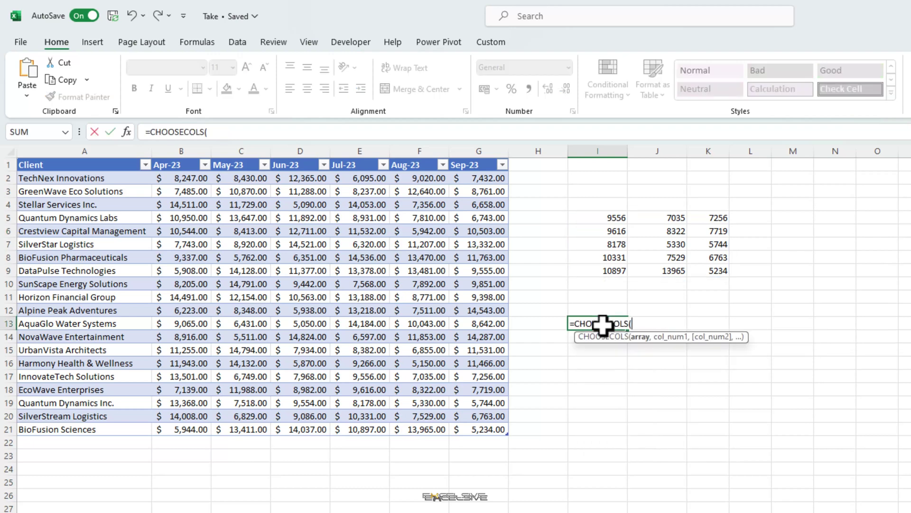
{"action": "left_click", "coordinate": [18, 159]}
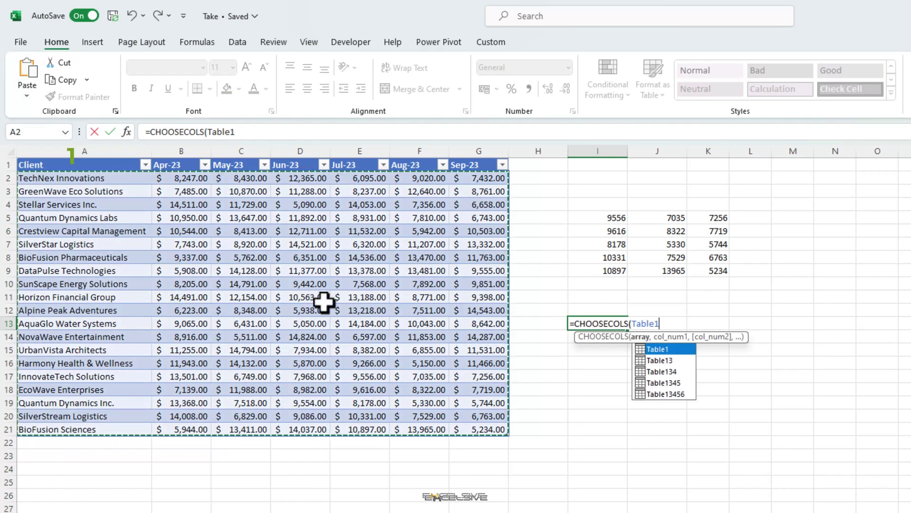
{"action": "type", "text": ",1,2,3)"}
{"action": "key", "text": "Return"}
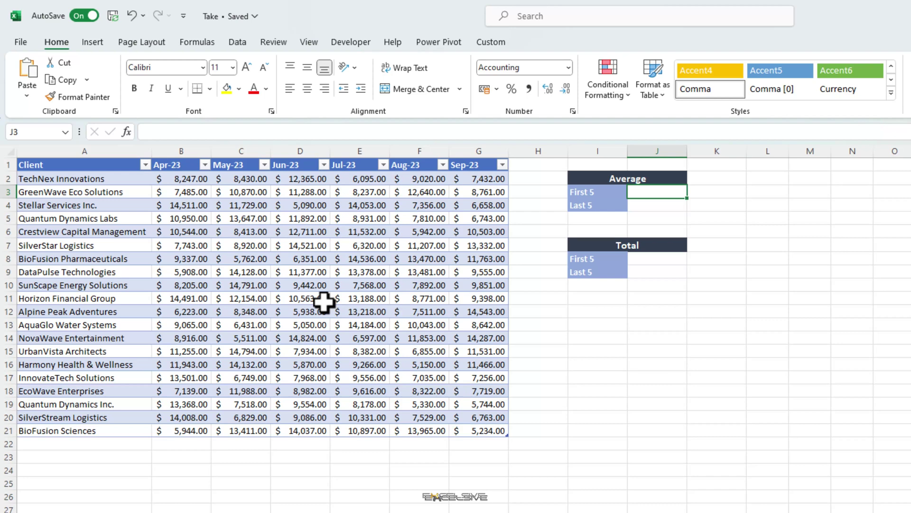
Enter =AVERAGE(TAKE(Table13,5,-6)) in the First 5 average cell, giving $9,662.83.
{"action": "type", "text": "=aver"}
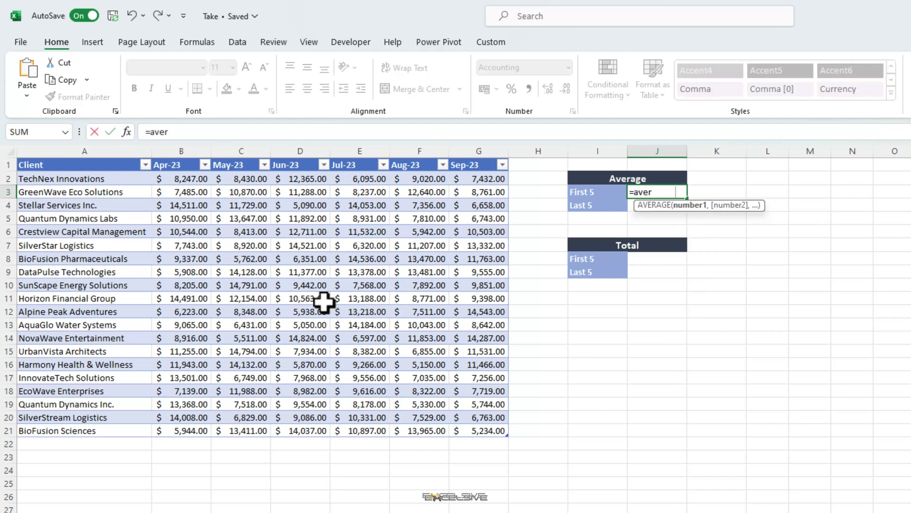
{"action": "key", "text": "Tab"}
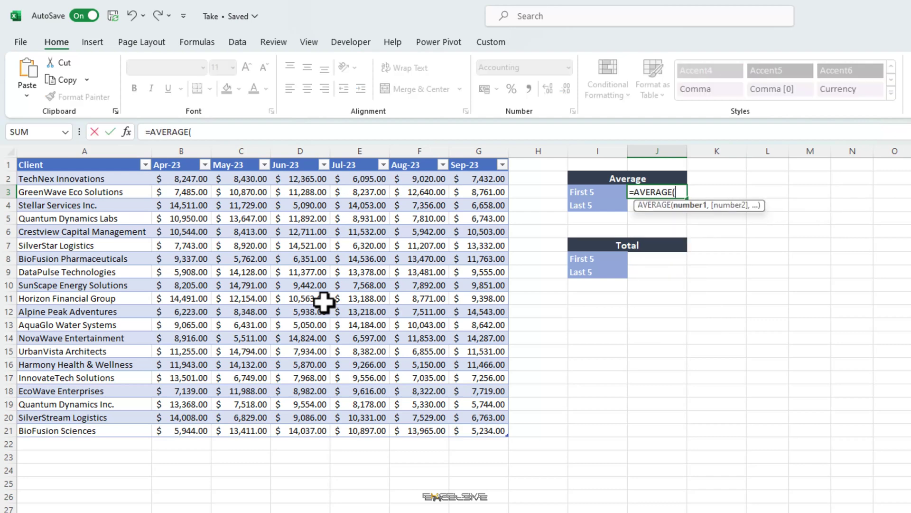
{"action": "type", "text": "take"}
{"action": "key", "text": "Tab"}
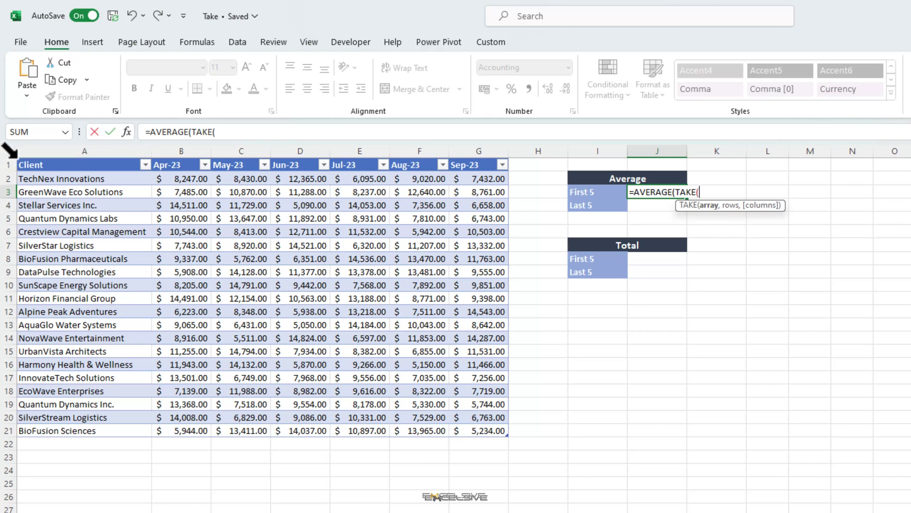
{"action": "left_click", "coordinate": [13, 161]}
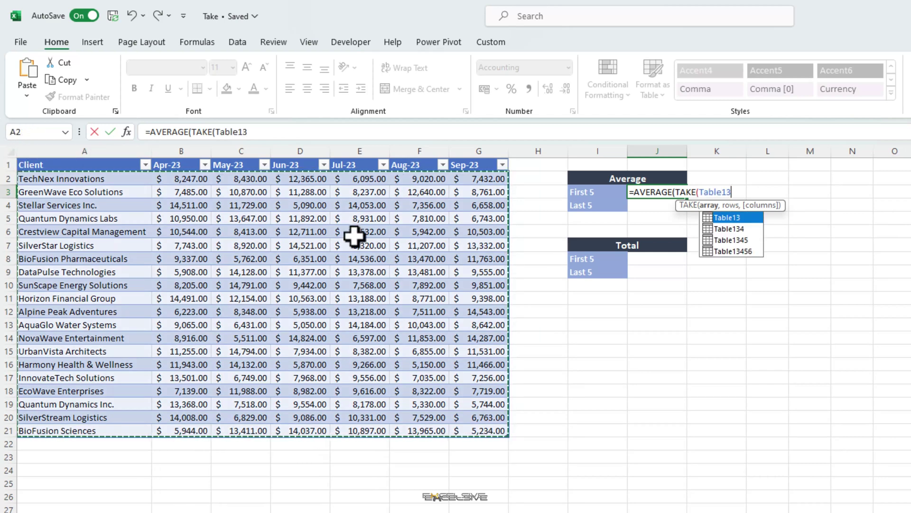
{"action": "type", "text": ","}
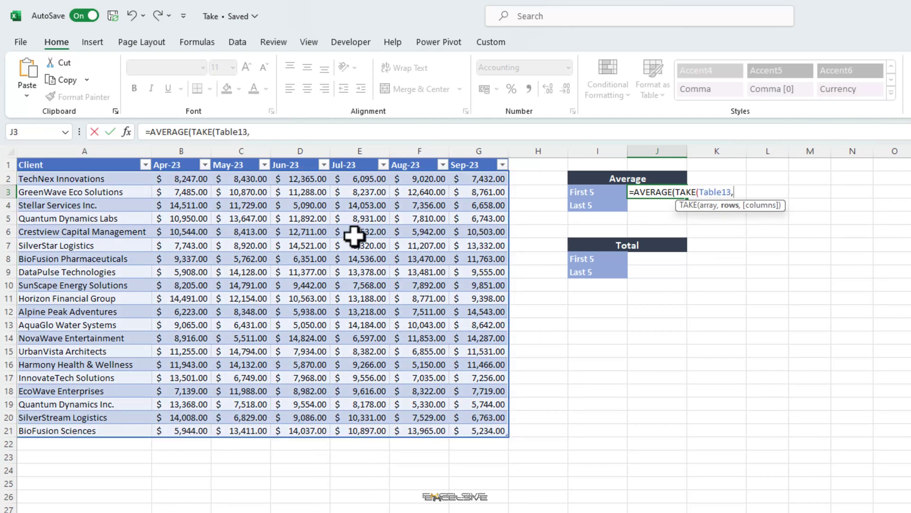
{"action": "type", "text": "5,"}
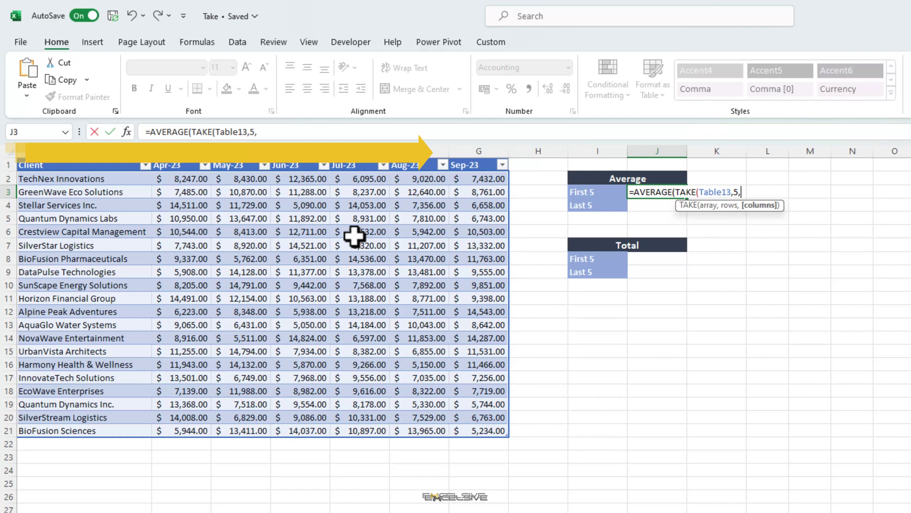
{"action": "type", "text": "-6"}
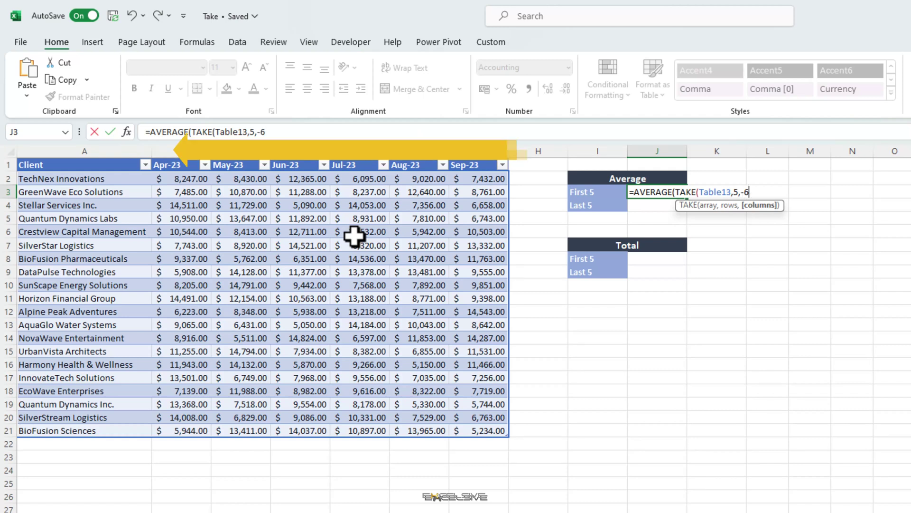
{"action": "type", "text": ")"}
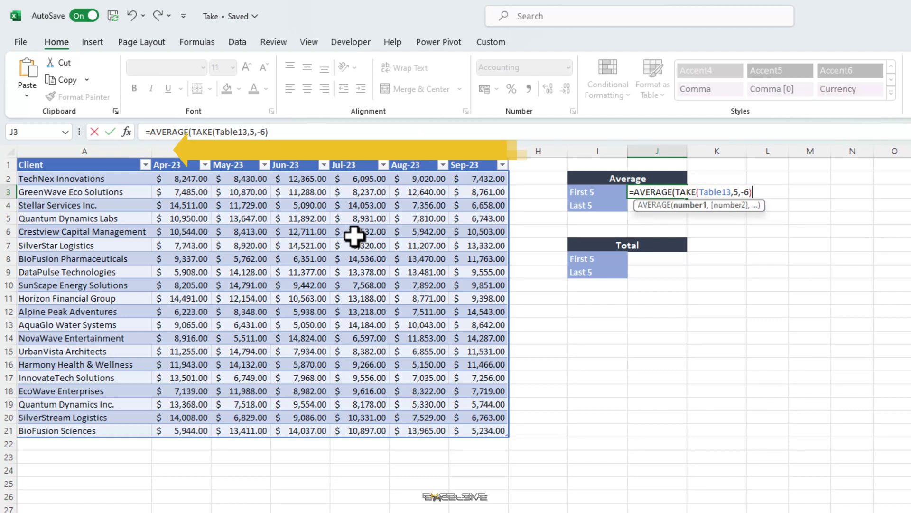
{"action": "type", "text": ")"}
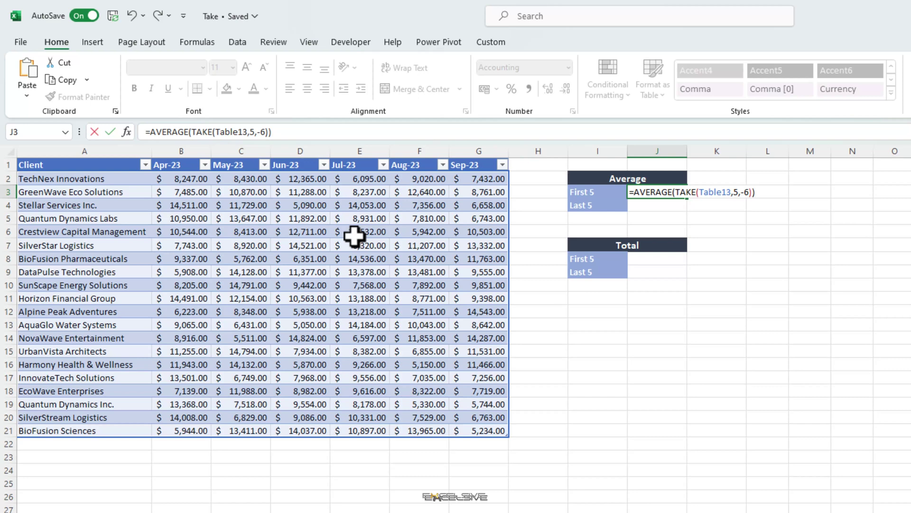
{"action": "key", "text": "Return"}
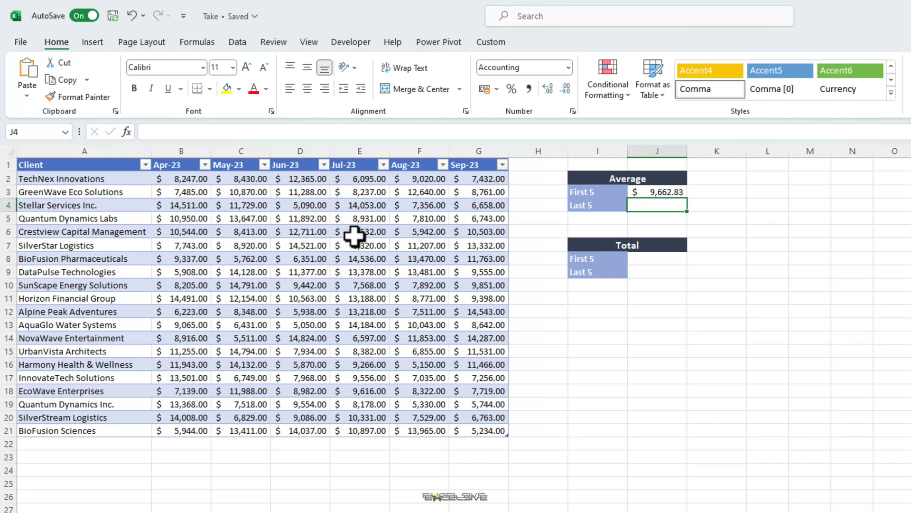
Select the first five clients' monthly revenues to check their average.
{"action": "left_click", "coordinate": [189, 182]}
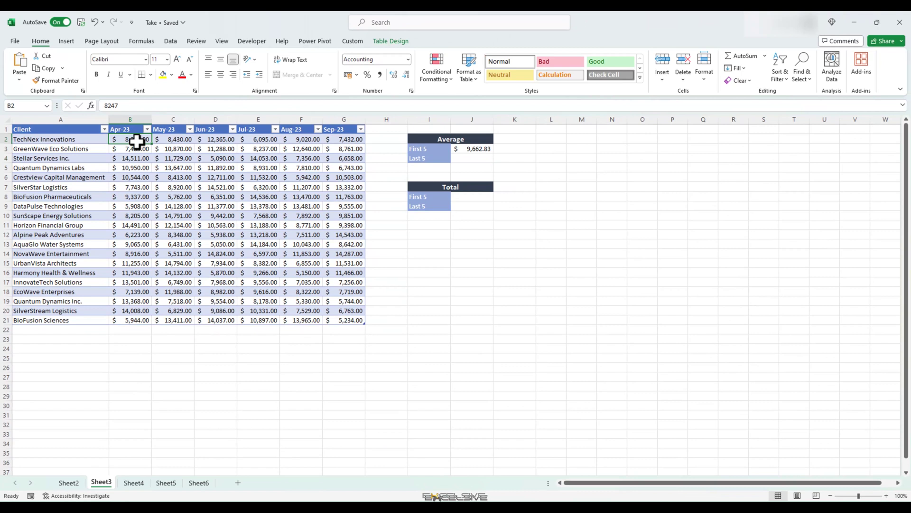
{"action": "left_click_drag", "start_coordinate": [134, 141], "coordinate": [351, 181]}
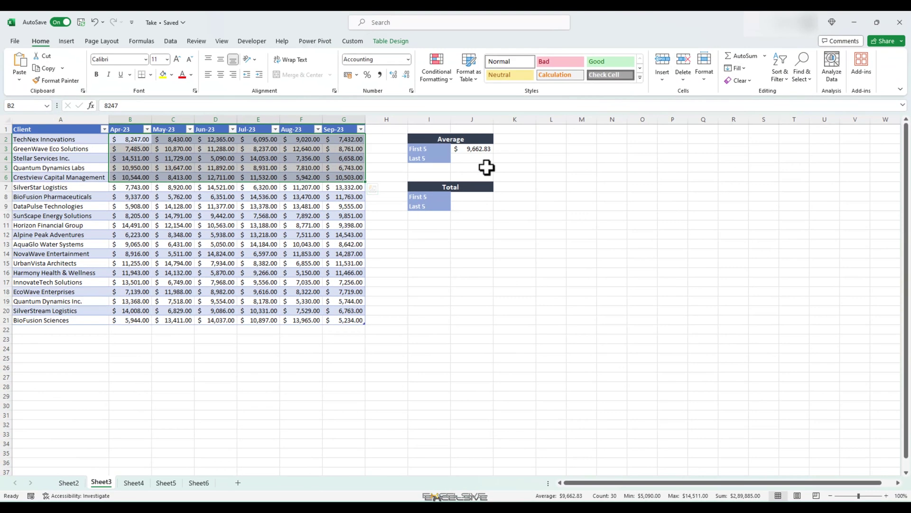
{"action": "left_click", "coordinate": [432, 169]}
Paste the average formula into Last 5 and change its rows to -5, giving $9,118.57.
{"action": "left_click", "coordinate": [475, 158]}
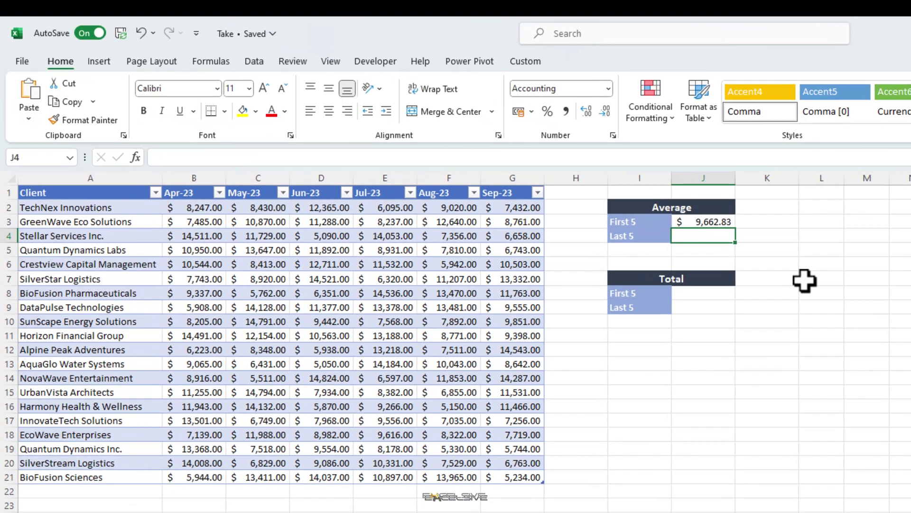
{"action": "type", "text": "=AVERAGE(TAKE(Table13,5,-6))"}
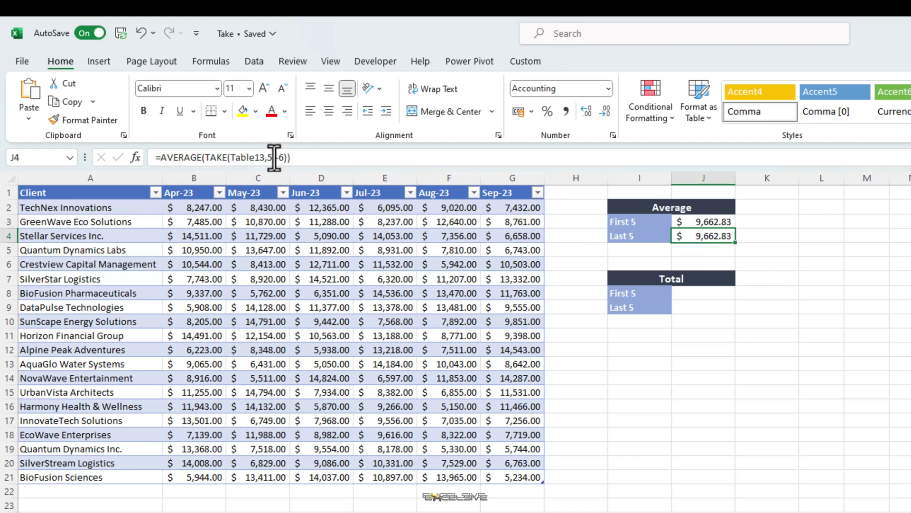
{"action": "left_click", "coordinate": [267, 158]}
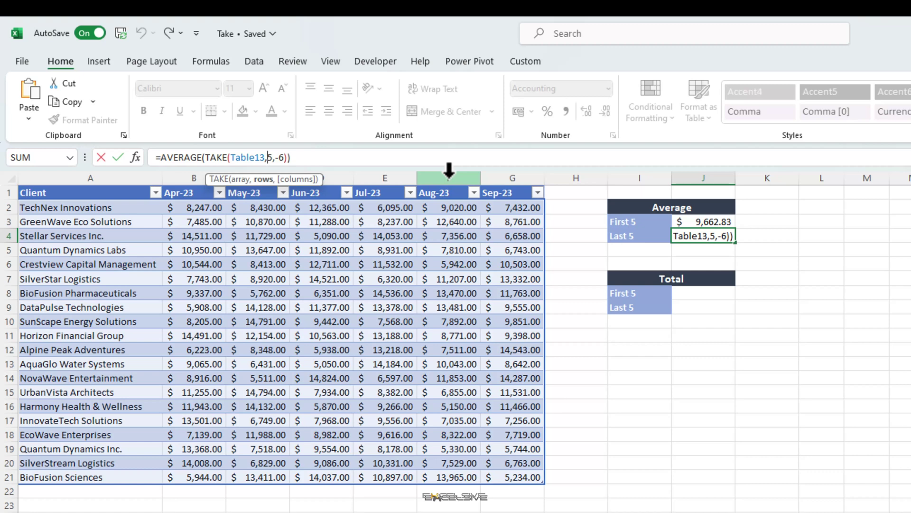
{"action": "type", "text": "-"}
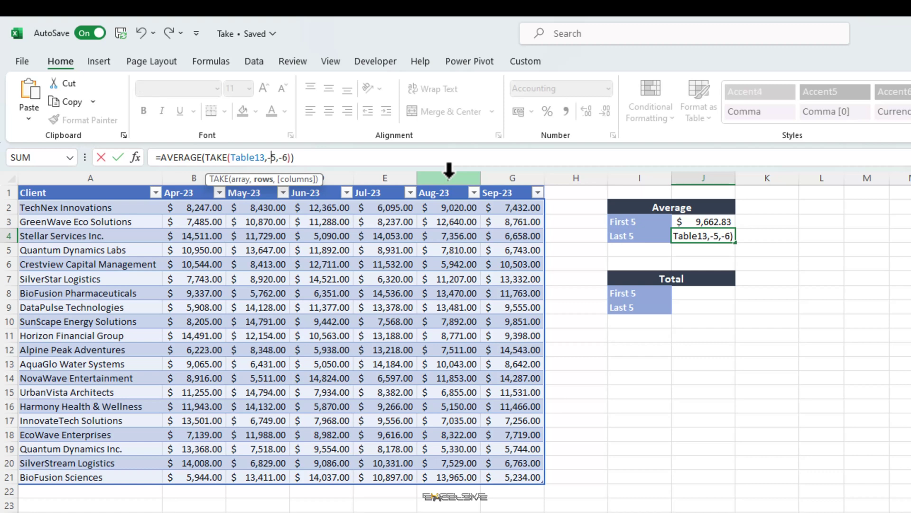
{"action": "key", "text": "Return"}
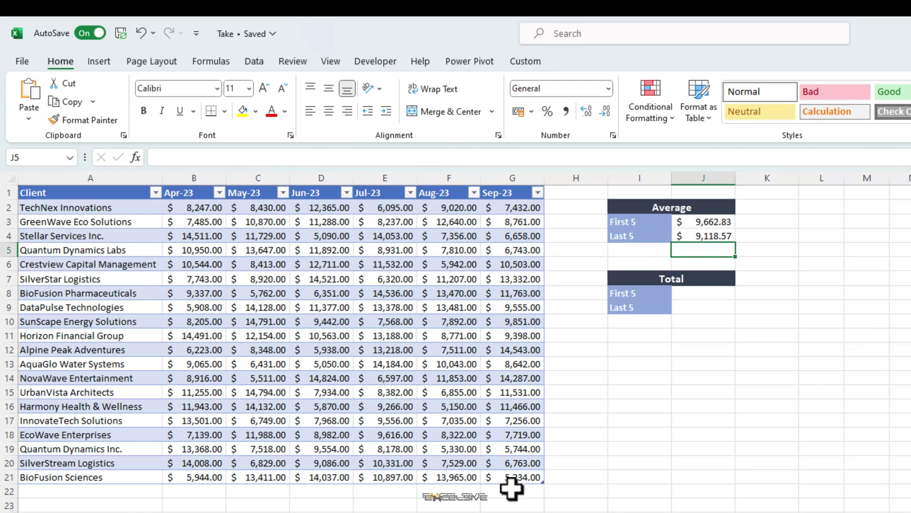
Select the last five clients' monthly revenues to verify the Last 5 average.
{"action": "left_click", "coordinate": [215, 477]}
{"action": "left_click_drag", "start_coordinate": [215, 477], "coordinate": [319, 425]}
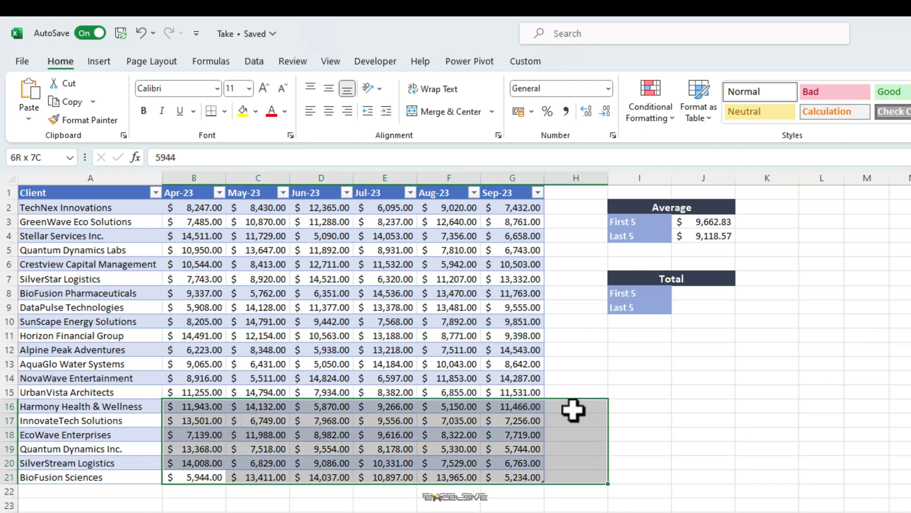
{"action": "left_click_drag", "start_coordinate": [573, 411], "coordinate": [505, 425]}
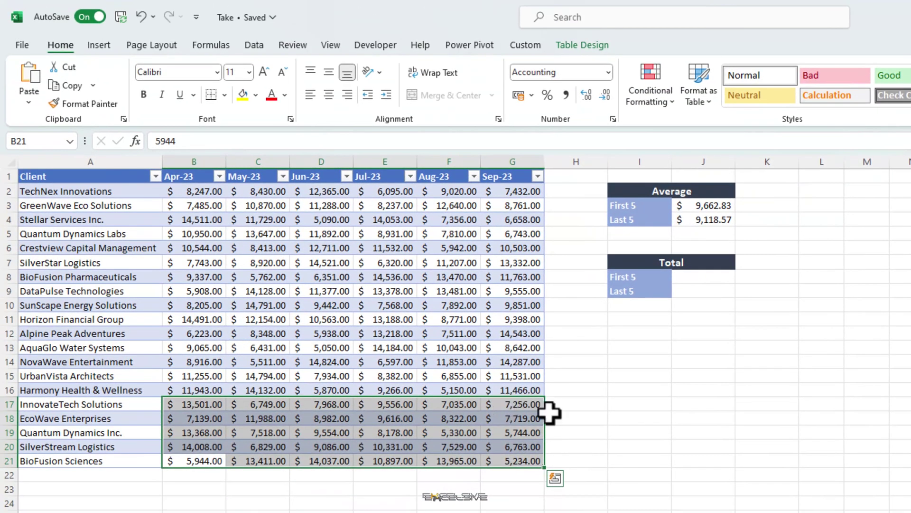
Enter =SUM(TAKE(Table13,5,-6)) in the First 5 total cell, giving $2,89,885.00.
{"action": "left_click", "coordinate": [692, 278]}
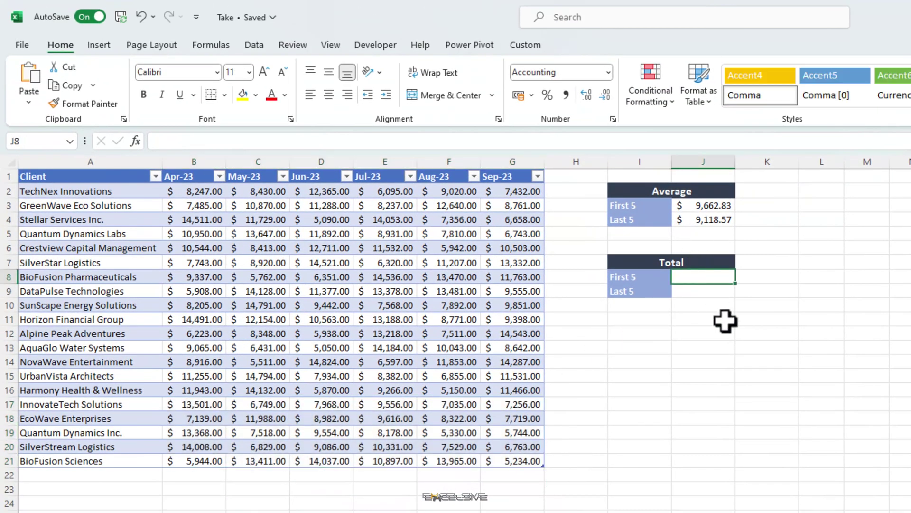
{"action": "type", "text": "=sum"}
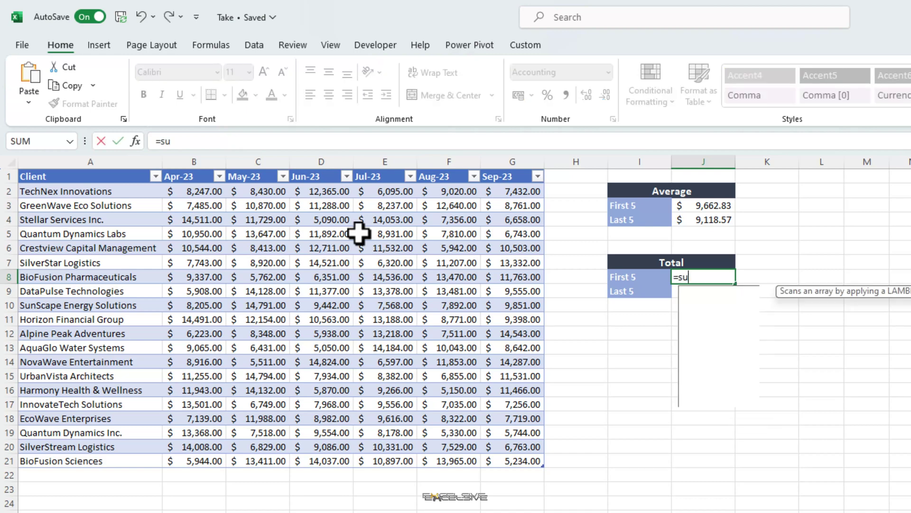
{"action": "key", "text": "Tab"}
{"action": "type", "text": "take"}
{"action": "key", "text": "Tab"}
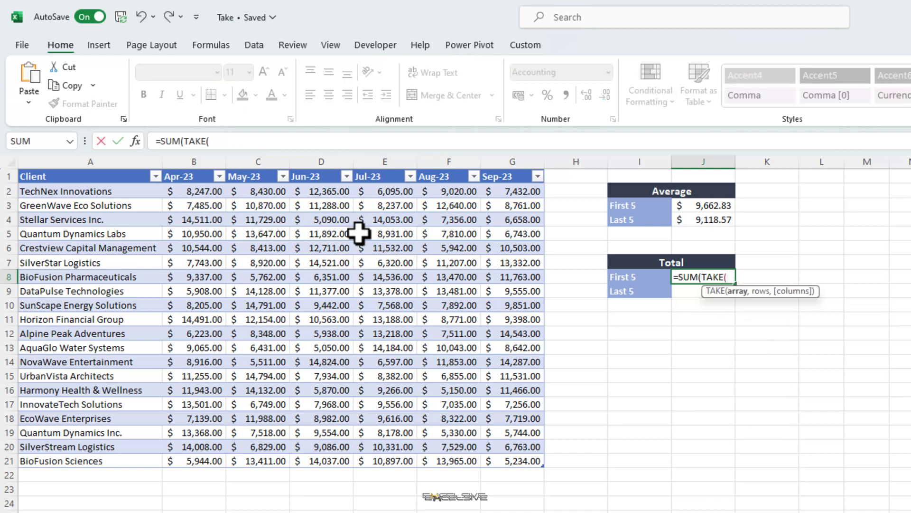
{"action": "left_click", "coordinate": [19, 169]}
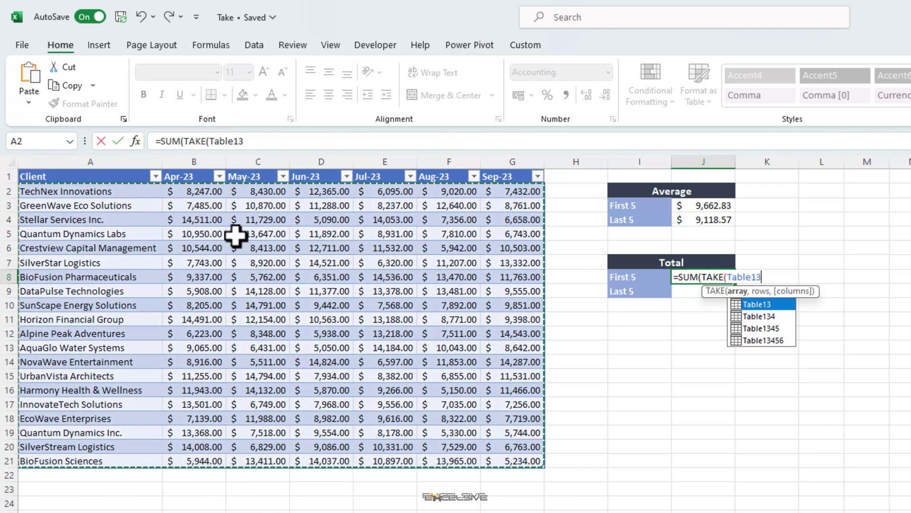
{"action": "type", "text": ","}
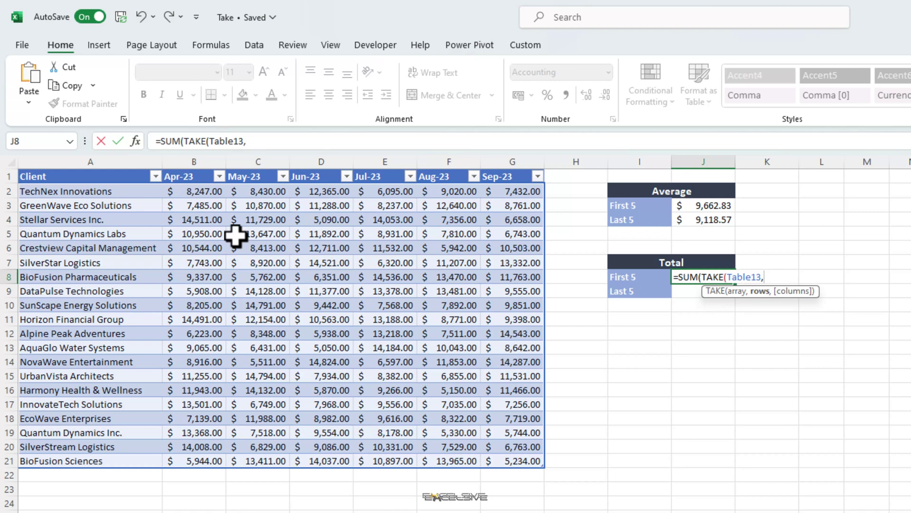
{"action": "type", "text": "5,-6"}
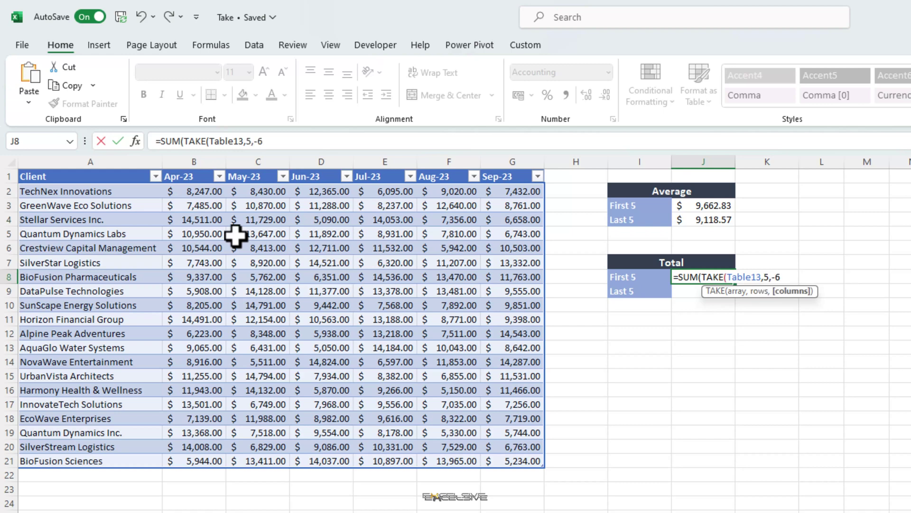
{"action": "type", "text": "))"}
{"action": "key", "text": "Return"}
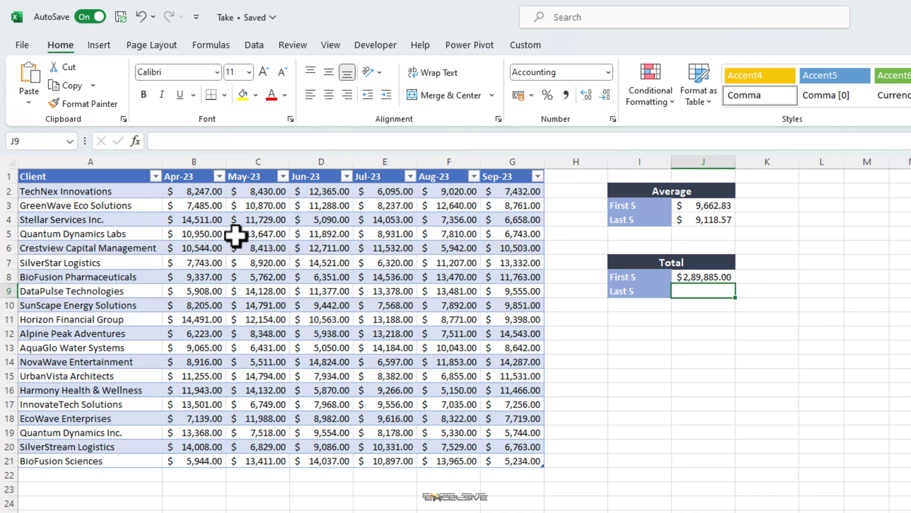
Fill the total down and change rows to -5 so Last 5 totals $2,73,557.00.
{"action": "key", "text": "ctrl+d"}
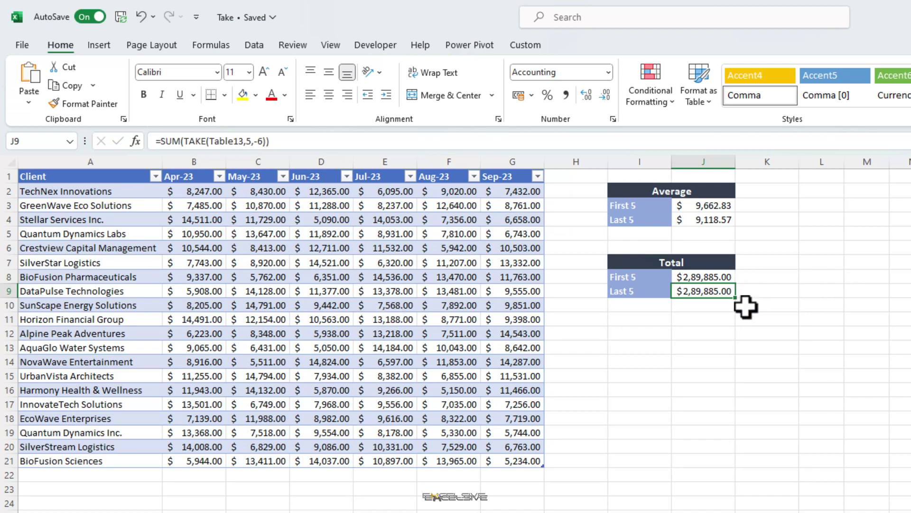
{"action": "key", "text": "F2"}
{"action": "key", "text": "Left"}
{"action": "key", "text": "Left"}
{"action": "key", "text": "Left"}
{"action": "key", "text": "Left"}
{"action": "key", "text": "Left"}
{"action": "key", "text": "Left"}
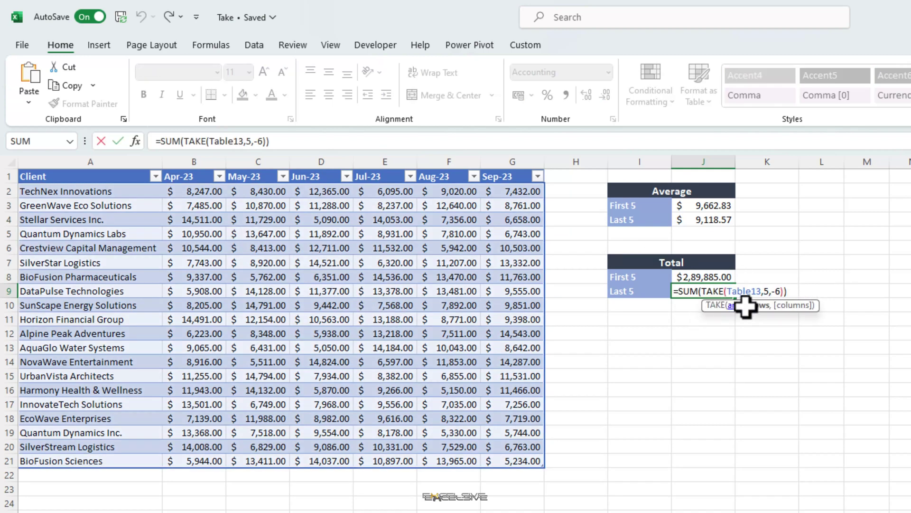
{"action": "type", "text": "-"}
{"action": "key", "text": "Return"}
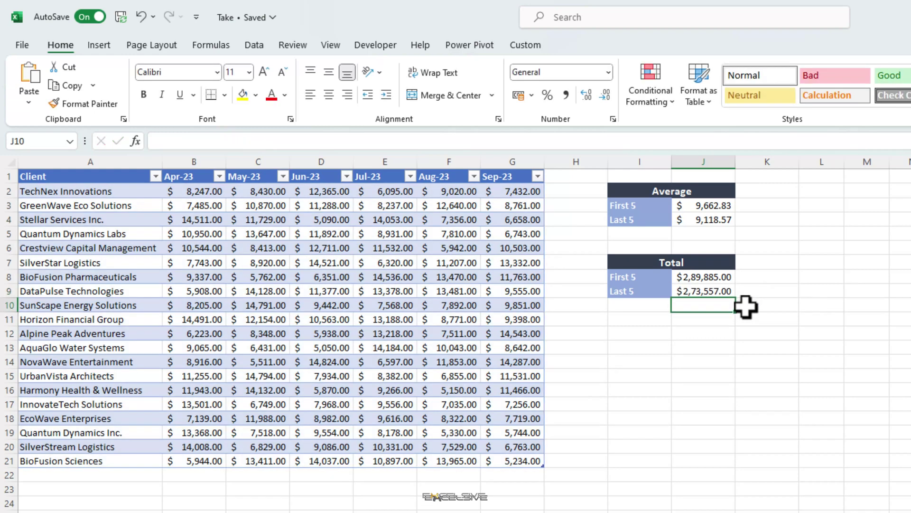
{"action": "left_click", "coordinate": [712, 289]}
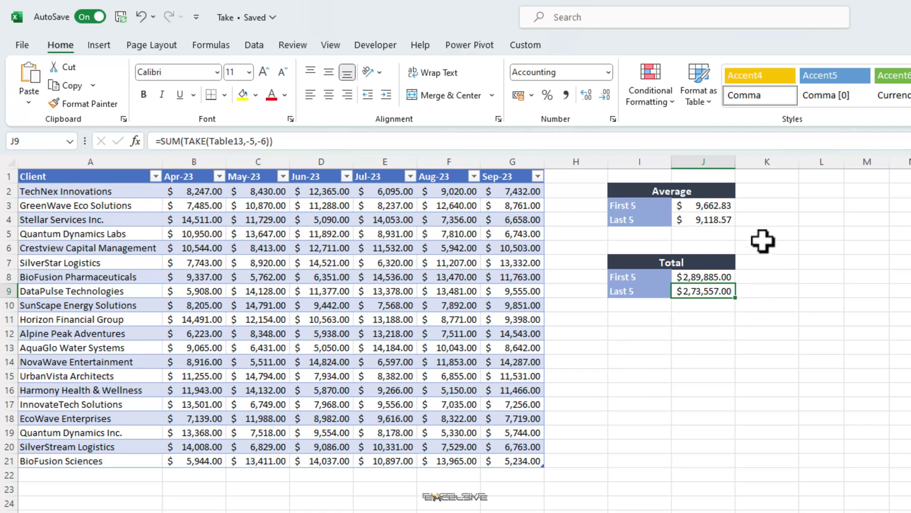
Add plain-range AVERAGE cross-checks beside the First 5 and Last 5 averages.
{"action": "left_click", "coordinate": [780, 203]}
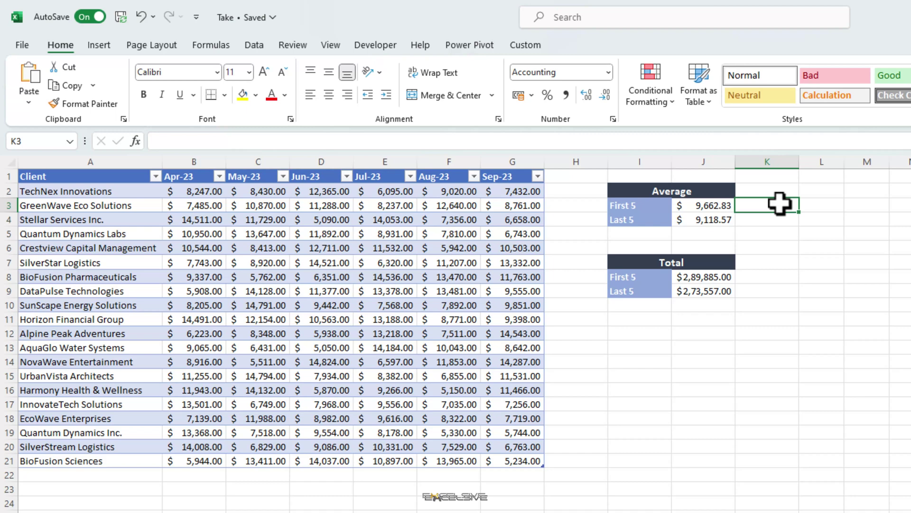
{"action": "type", "text": "=ave"}
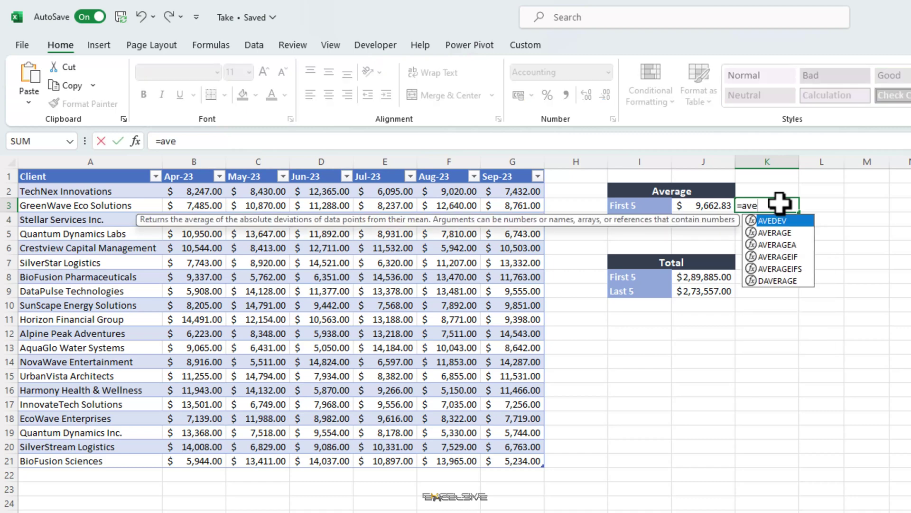
{"action": "type", "text": "ra"}
{"action": "key", "text": "Tab"}
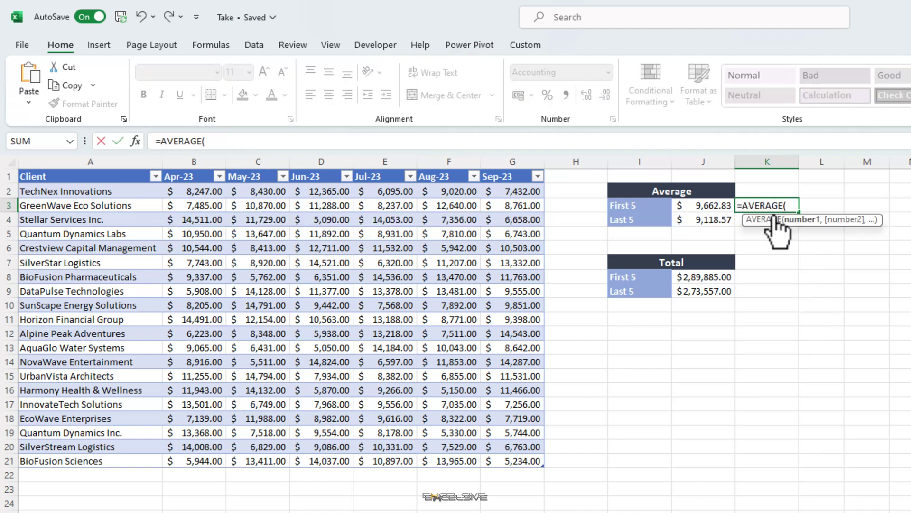
{"action": "left_click_drag", "start_coordinate": [206, 193], "coordinate": [491, 231]}
{"action": "key", "text": "Return"}
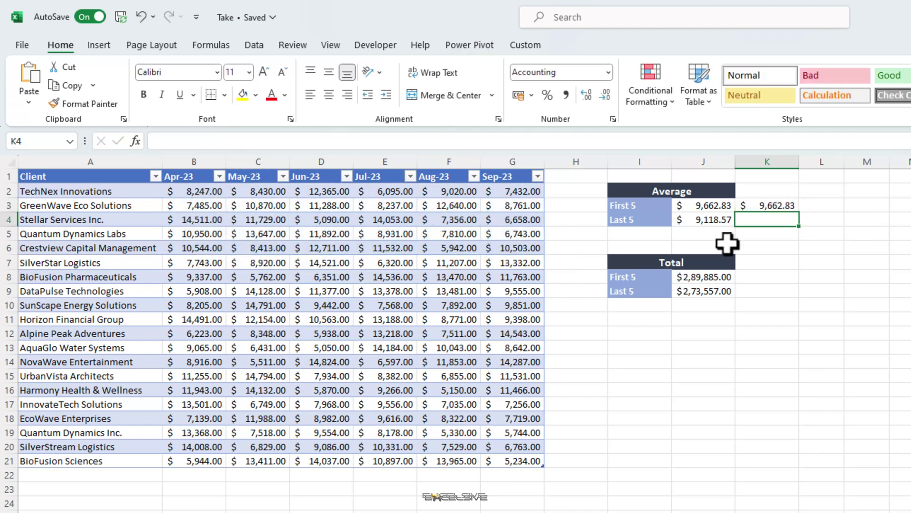
{"action": "type", "text": "=avera"}
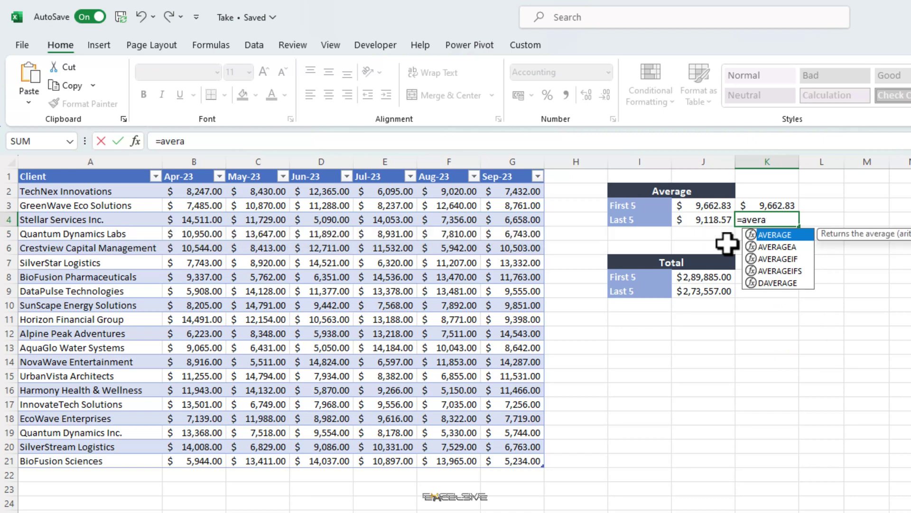
{"action": "key", "text": "Tab"}
{"action": "left_click_drag", "start_coordinate": [214, 469], "coordinate": [521, 403]}
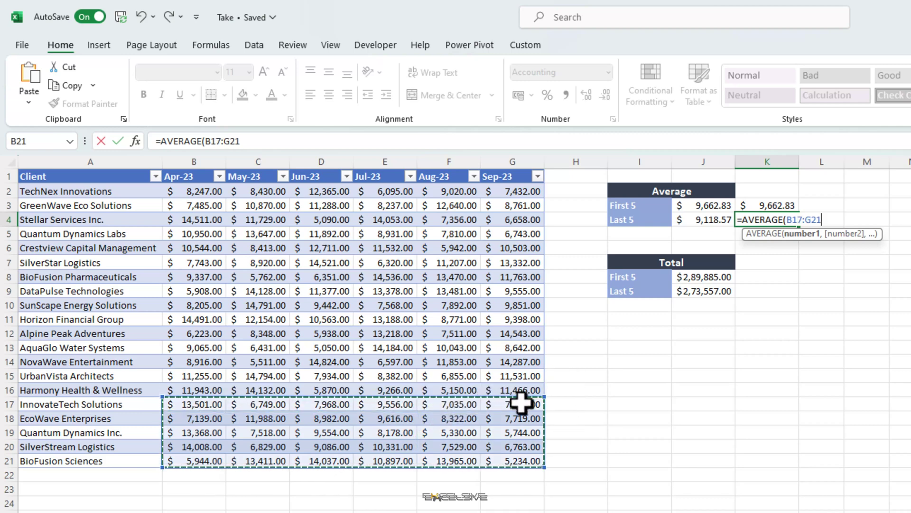
{"action": "type", "text": ")"}
{"action": "key", "text": "Return"}
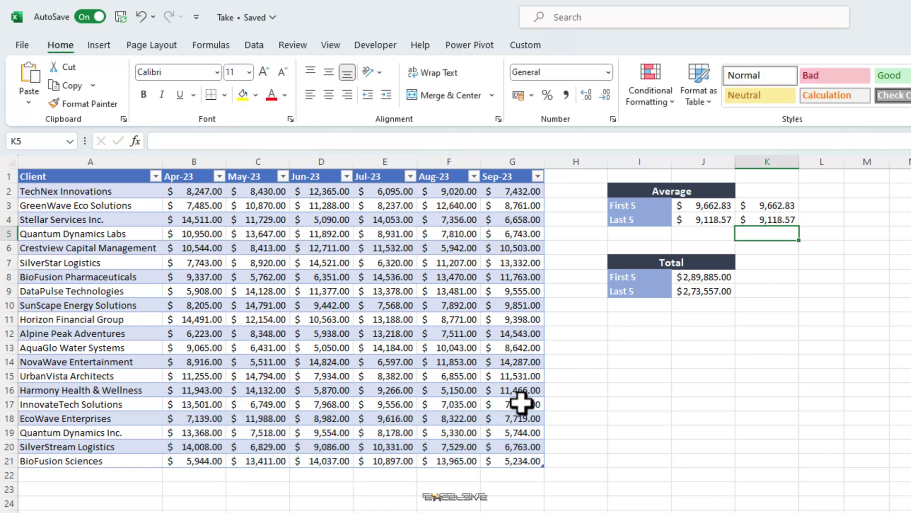
Add plain-range SUM cross-checks beside the First 5 and Last 5 totals.
{"action": "left_click", "coordinate": [754, 279]}
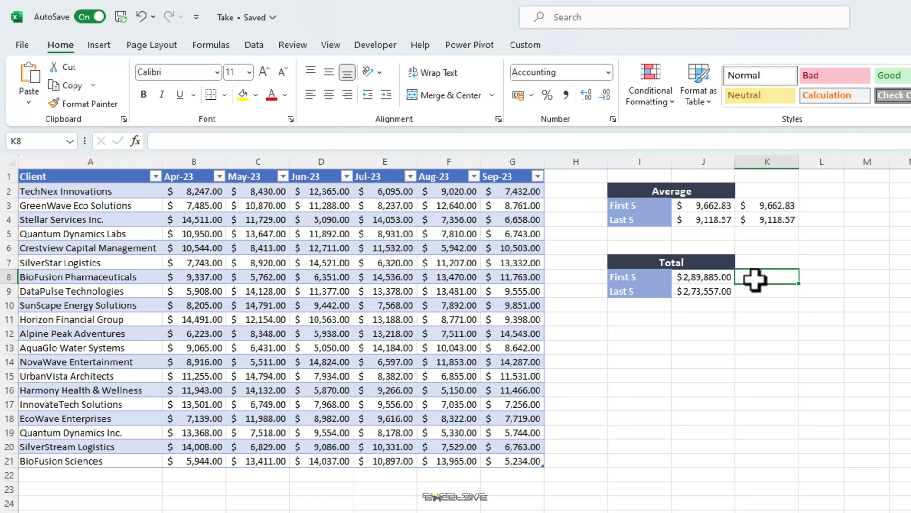
{"action": "type", "text": "=SUM("}
{"action": "left_click_drag", "start_coordinate": [213, 194], "coordinate": [517, 244]}
{"action": "key", "text": "Return"}
{"action": "type", "text": "=SUM("}
{"action": "left_click_drag", "start_coordinate": [195, 461], "coordinate": [525, 401]}
{"action": "key", "text": "Return"}
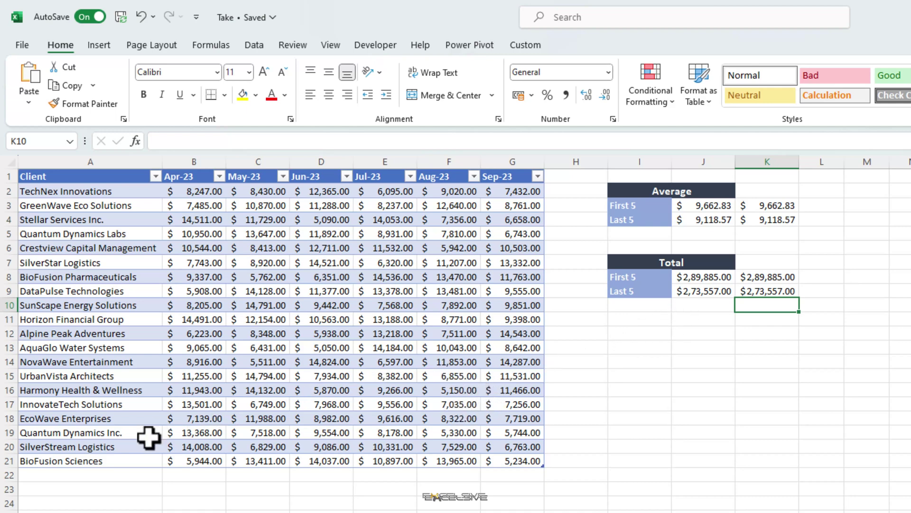
Add a new table row for ABC Constructions with 7,584.00 under Sep-23.
{"action": "left_click", "coordinate": [93, 475]}
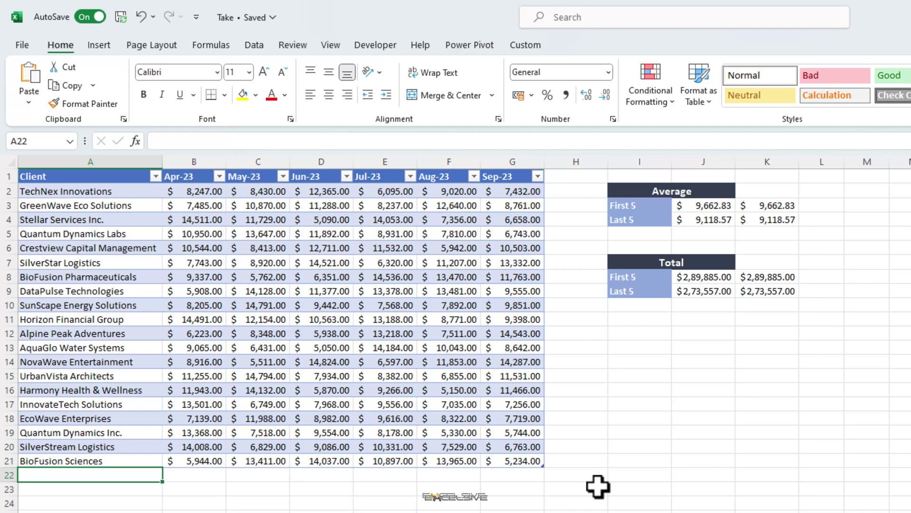
{"action": "key", "text": "Up"}
{"action": "key", "text": "Right"}
{"action": "key", "text": "Right"}
{"action": "key", "text": "Right"}
{"action": "key", "text": "Right"}
{"action": "key", "text": "Right"}
{"action": "key", "text": "Right"}
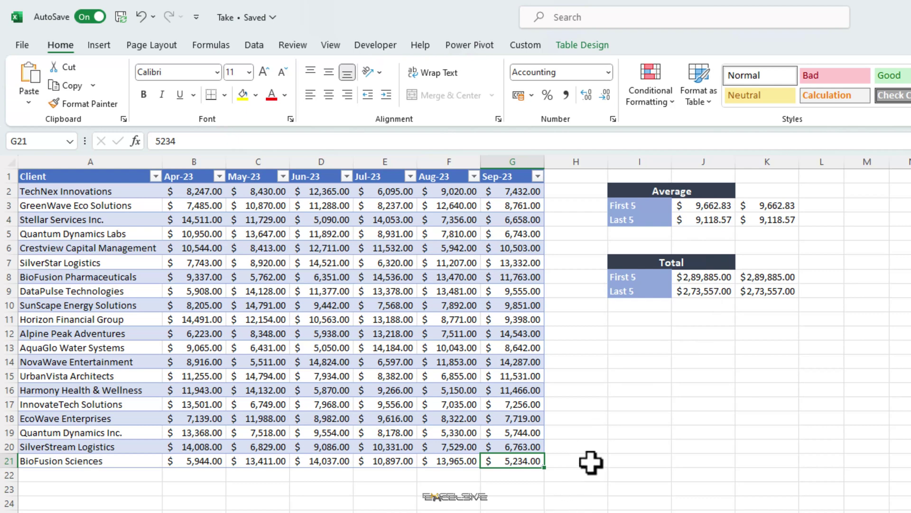
{"action": "key", "text": "Tab"}
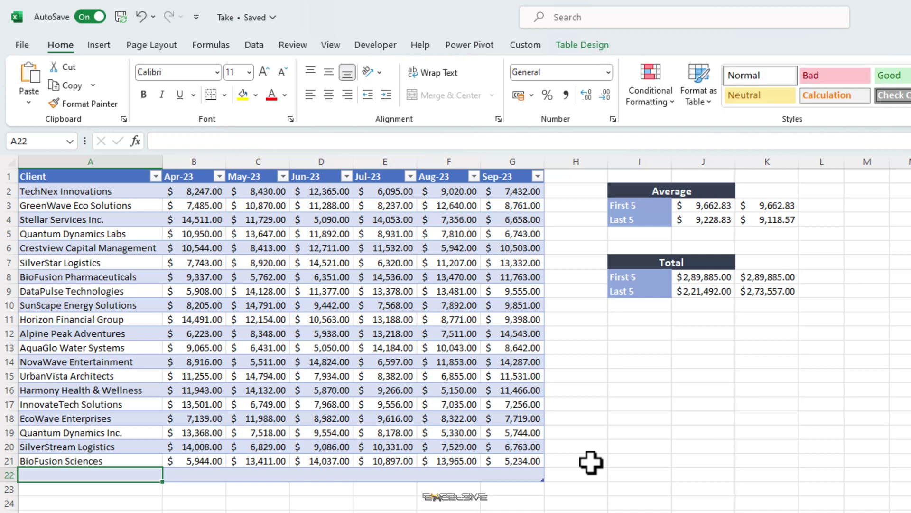
{"action": "type", "text": "ABC"}
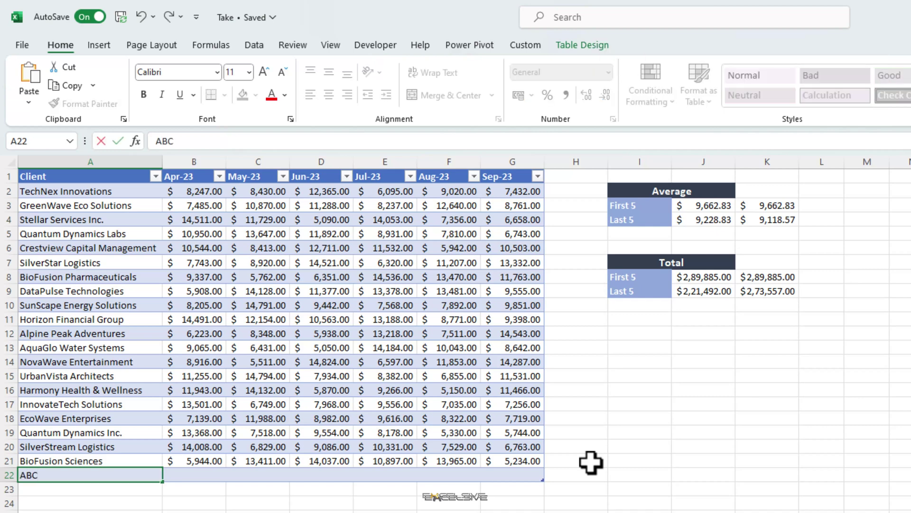
{"action": "type", "text": " Constructions"}
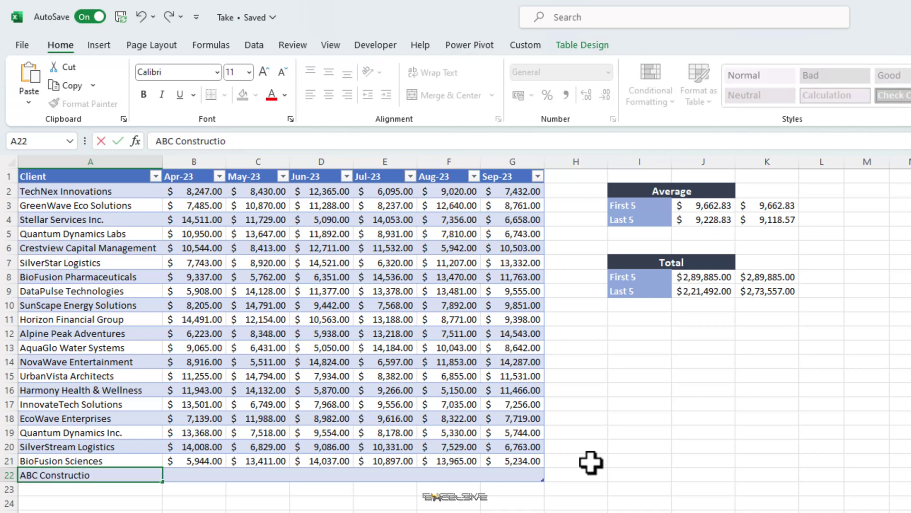
{"action": "key", "text": "Tab"}
{"action": "key", "text": "Tab"}
{"action": "key", "text": "Tab"}
{"action": "key", "text": "Tab"}
{"action": "key", "text": "Tab"}
{"action": "key", "text": "Tab"}
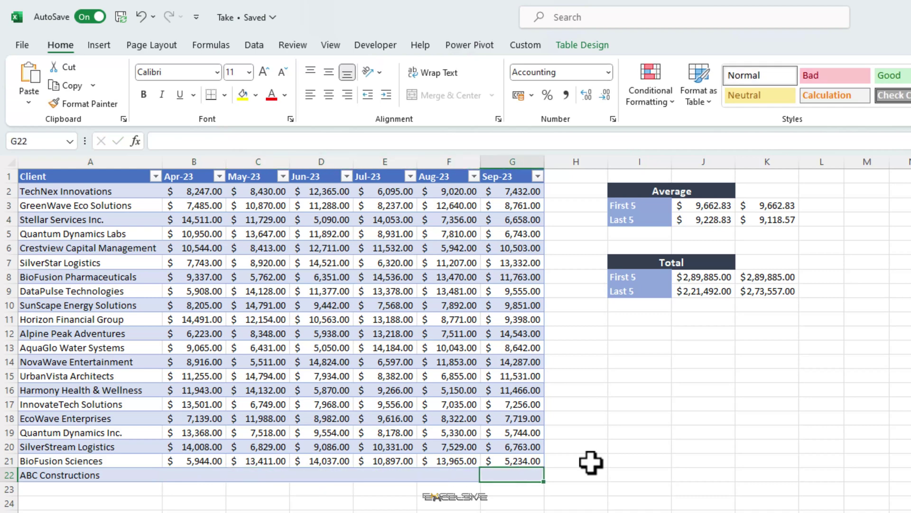
{"action": "type", "text": "7584"}
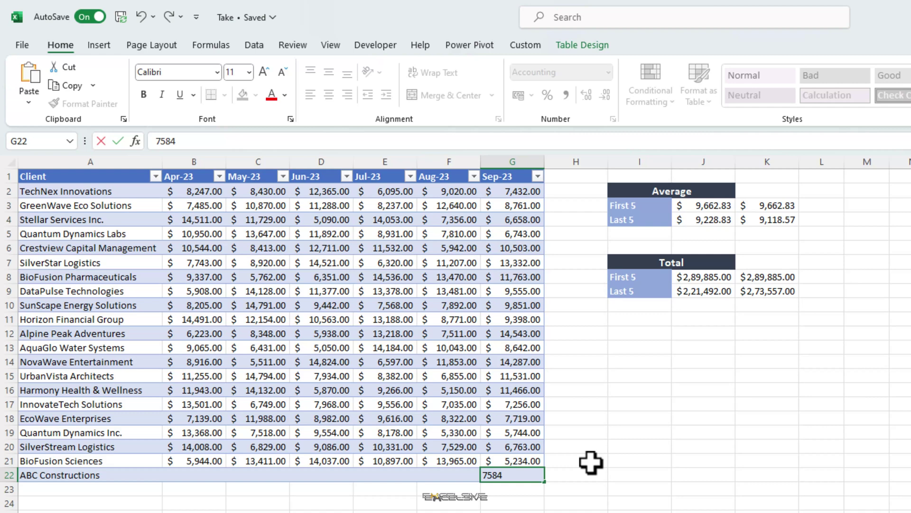
{"action": "key", "text": "Return"}
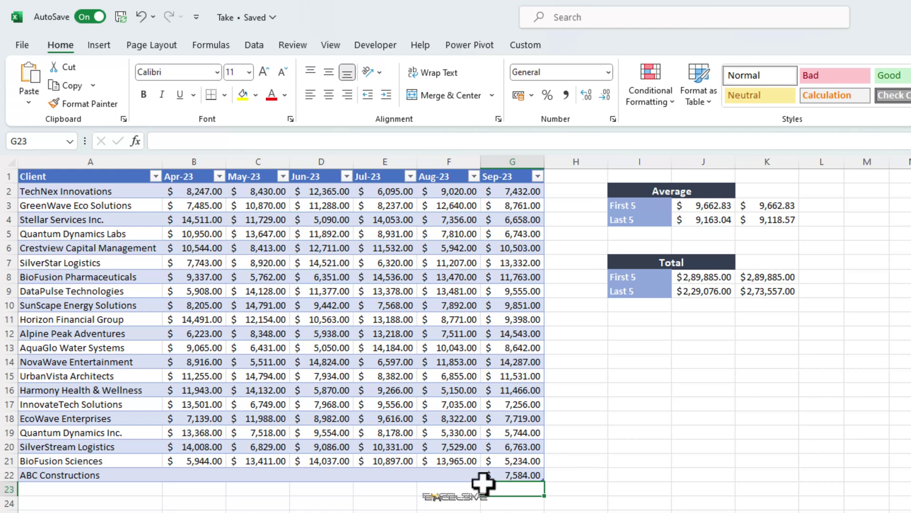
{"action": "left_click", "coordinate": [506, 461]}
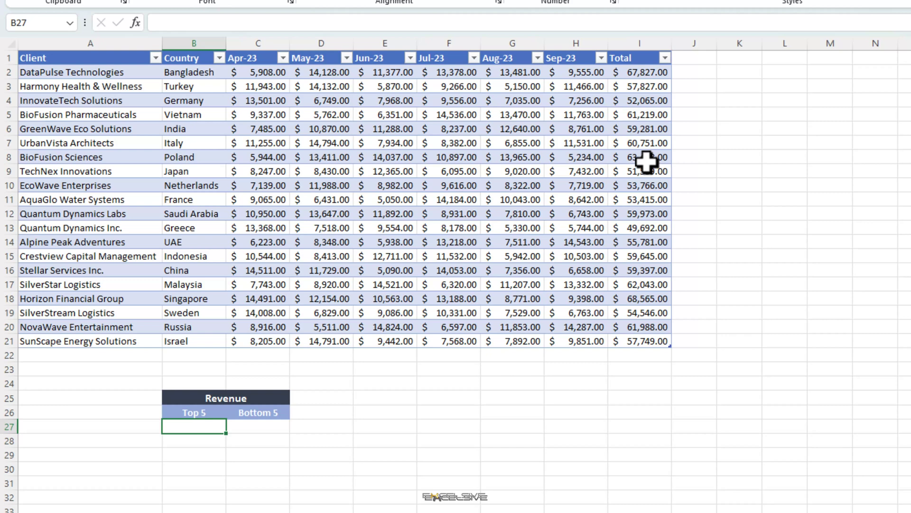
{"action": "left_click", "coordinate": [665, 59]}
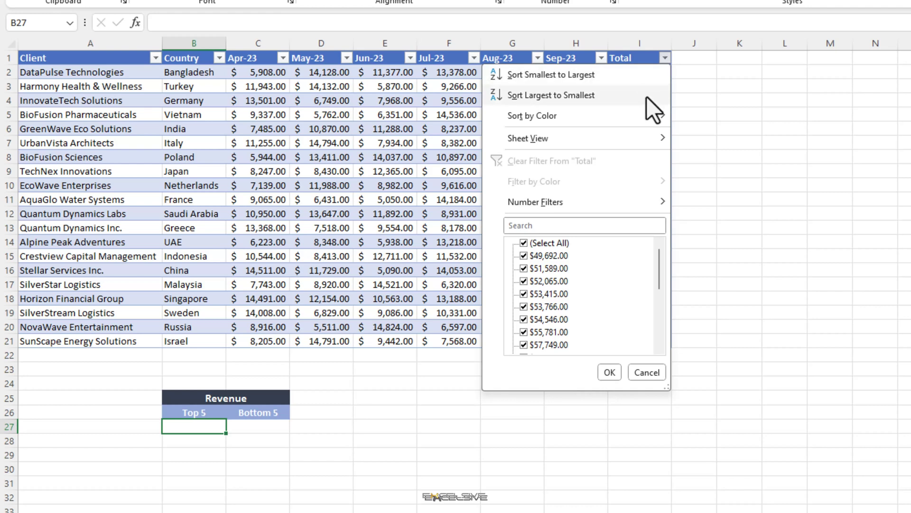
{"action": "left_click", "coordinate": [686, 89]}
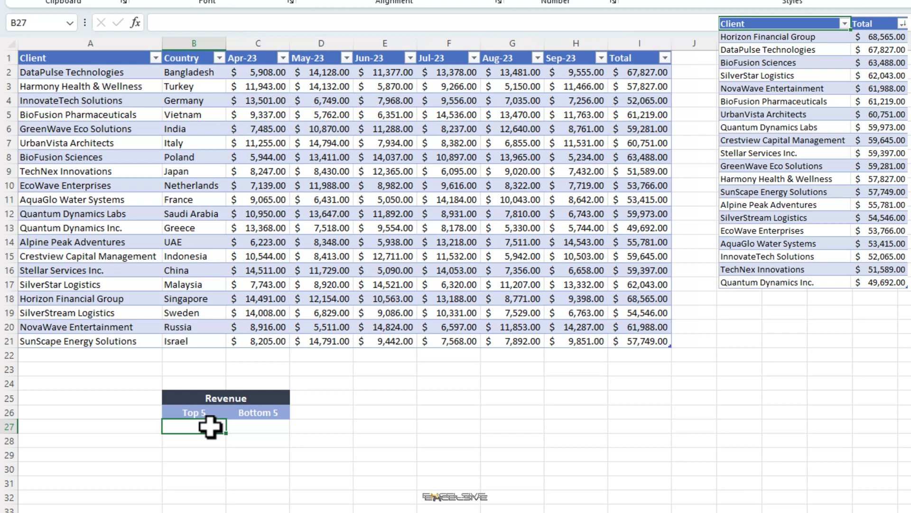
Enter =SORTBY(Table134[Client],Table134[Total]) in B27 to list all 20 clients, lowest total first.
{"action": "type", "text": "=sort"}
{"action": "key", "text": "Down"}
{"action": "key", "text": "Tab"}
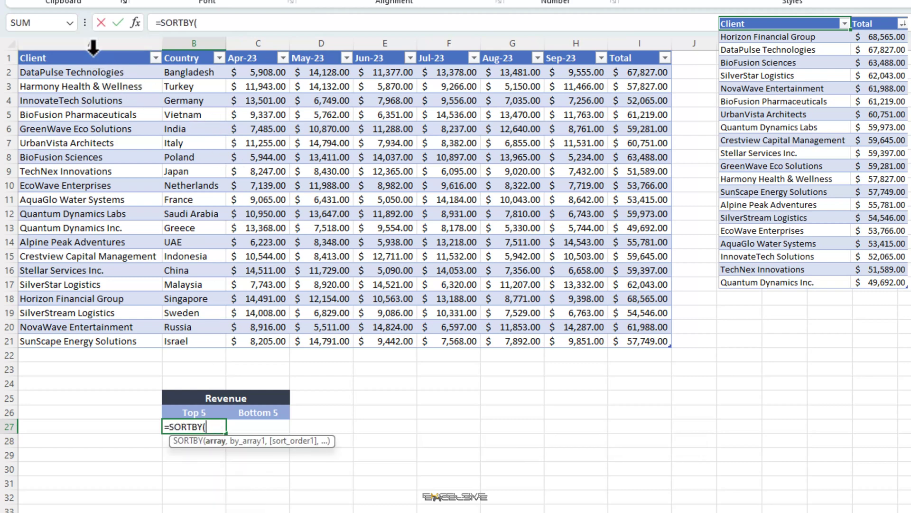
{"action": "left_click", "coordinate": [94, 55]}
{"action": "type", "text": ","}
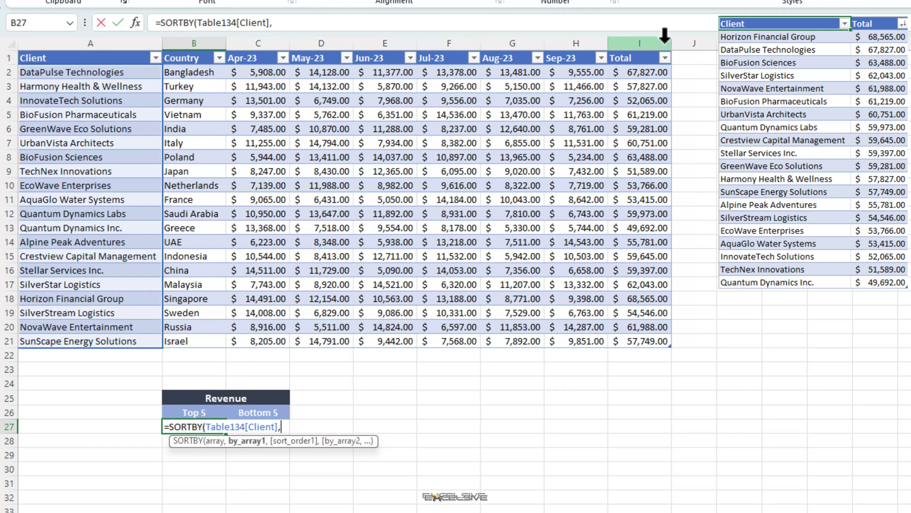
{"action": "left_click", "coordinate": [641, 54]}
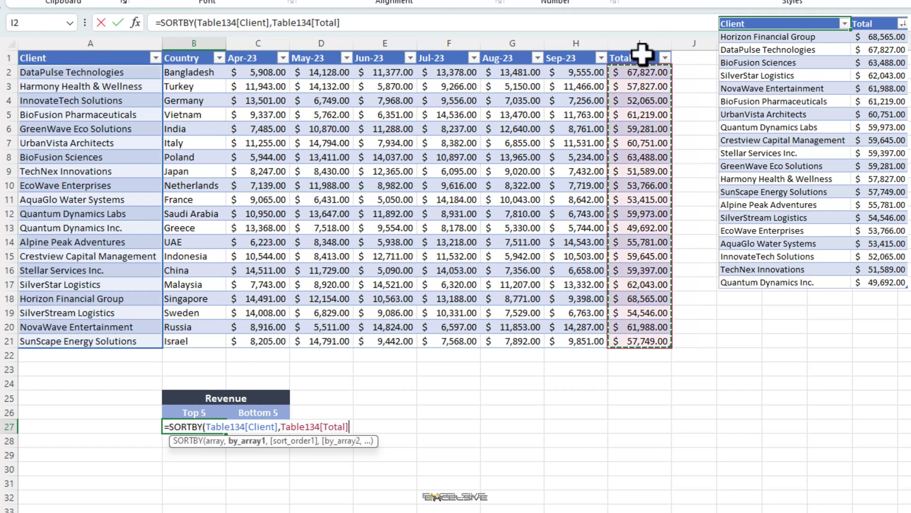
{"action": "type", "text": ")"}
{"action": "key", "text": "Return"}
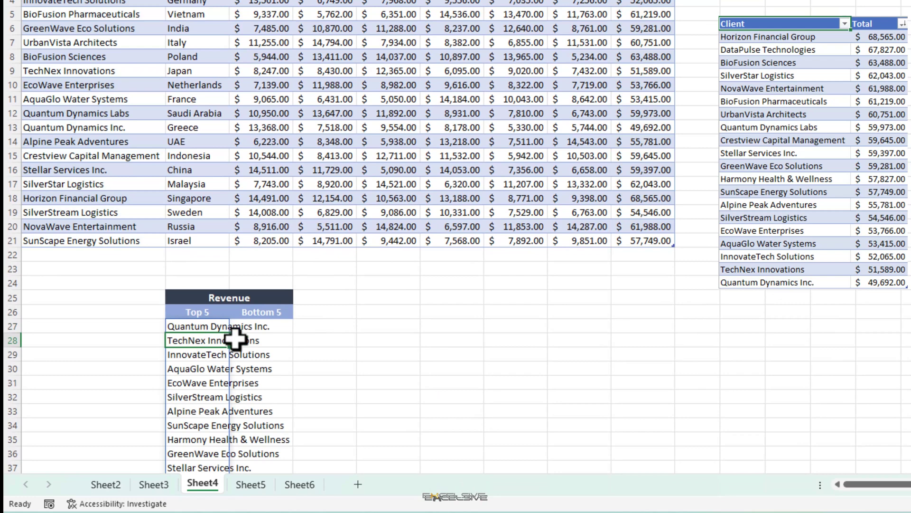
{"action": "scroll", "coordinate": [234, 340], "scroll_direction": "down", "scroll_amount": 2}
{"action": "scroll", "coordinate": [238, 341], "scroll_direction": "down", "scroll_amount": 3}
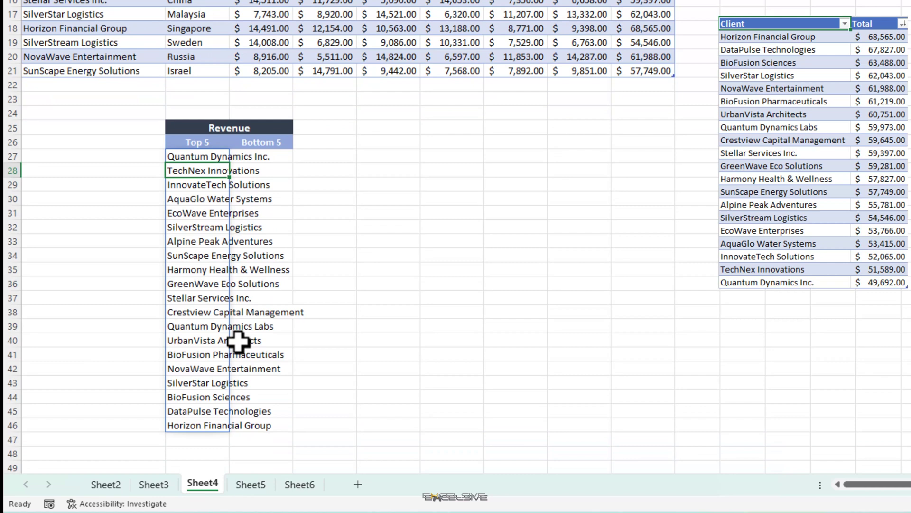
{"action": "key", "text": "Up"}
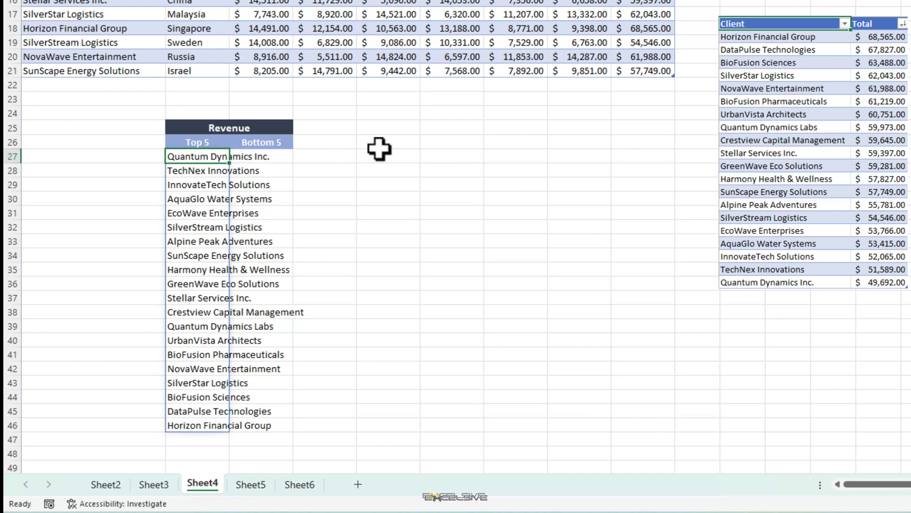
Add -1 to the SORTBY formula so clients sort by Total in descending order.
{"action": "key", "text": "F2"}
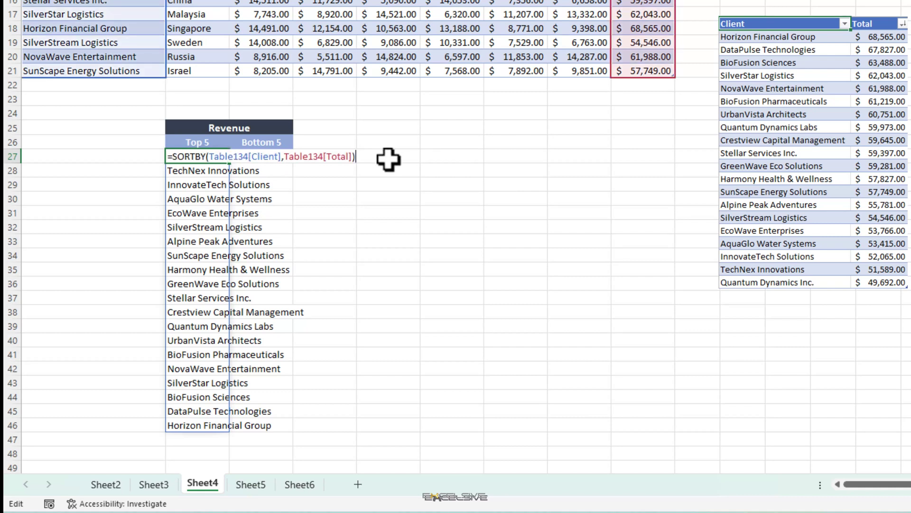
{"action": "key", "text": "Left"}
{"action": "type", "text": ",-1"}
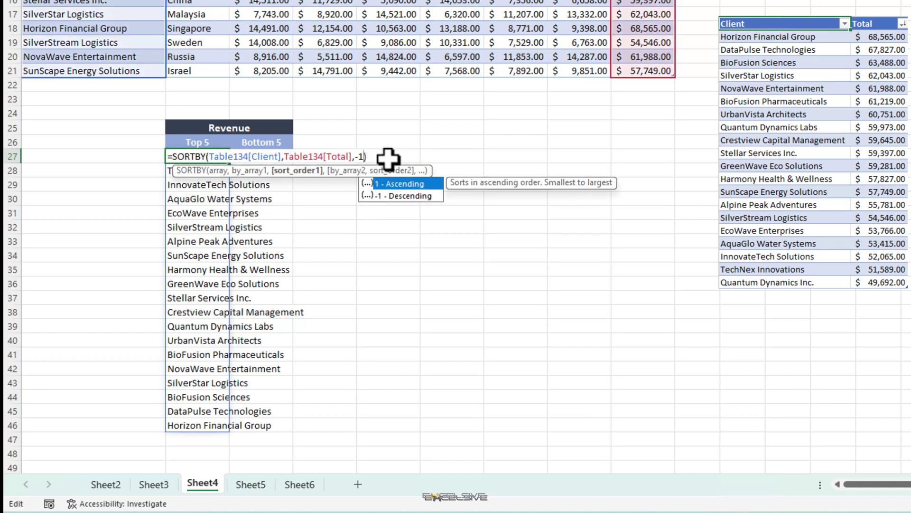
{"action": "key", "text": "Return"}
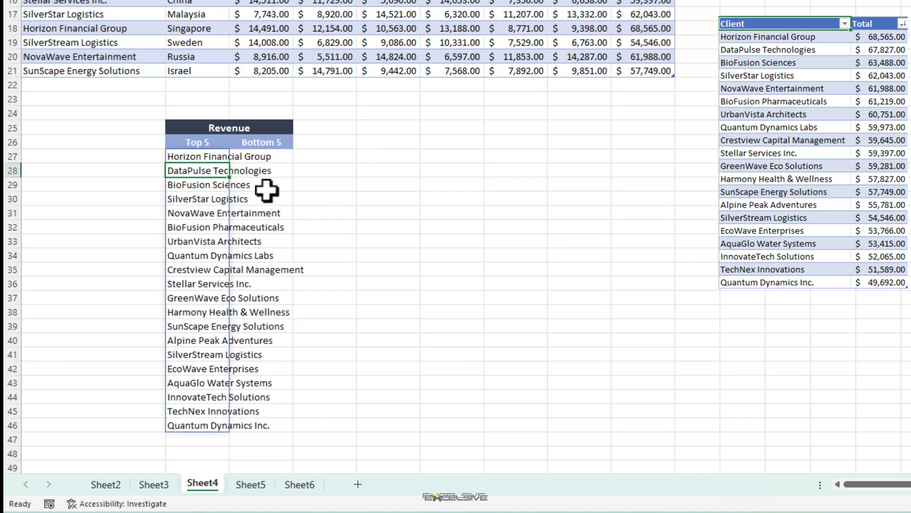
{"action": "left_click", "coordinate": [188, 153]}
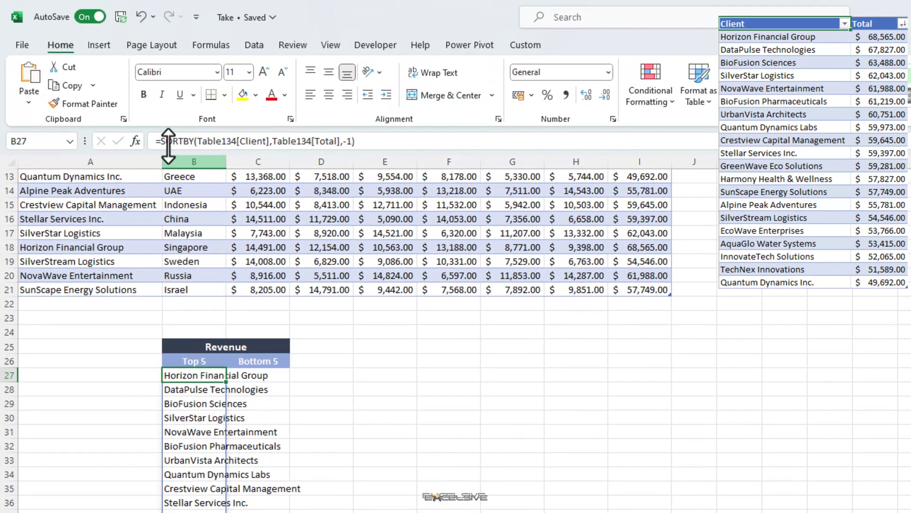
Wrap the formula in TAKE(...,5) to keep only the five highest-revenue clients.
{"action": "left_click", "coordinate": [162, 141]}
{"action": "type", "text": "ta"}
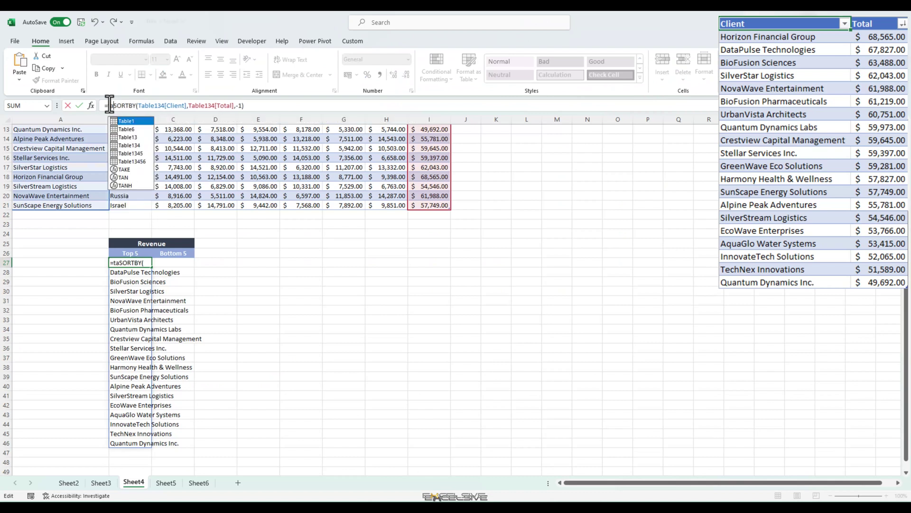
{"action": "type", "text": "ke"}
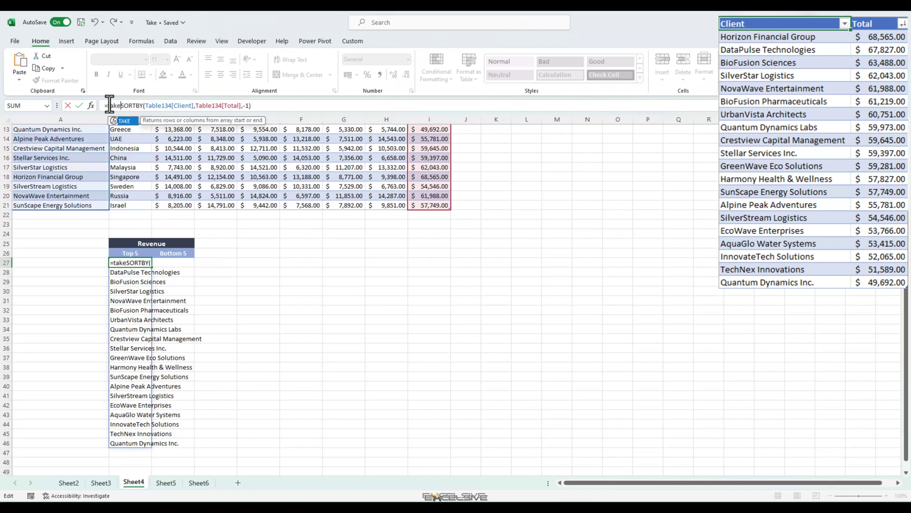
{"action": "key", "text": "Tab"}
{"action": "key", "text": "End"}
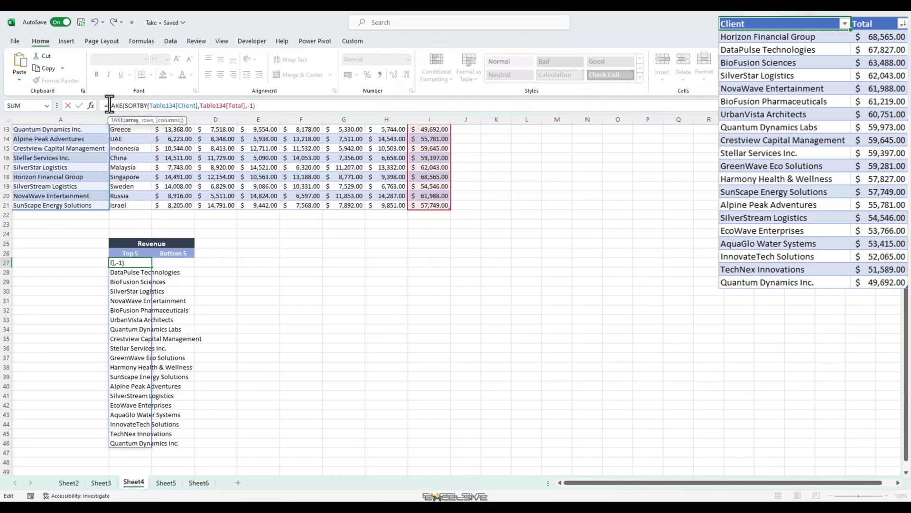
{"action": "type", "text": ",5)"}
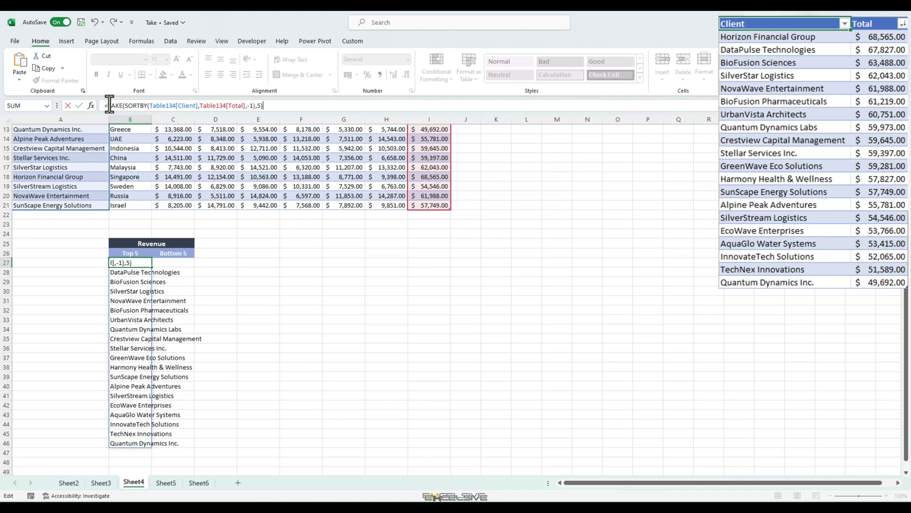
{"action": "key", "text": "Return"}
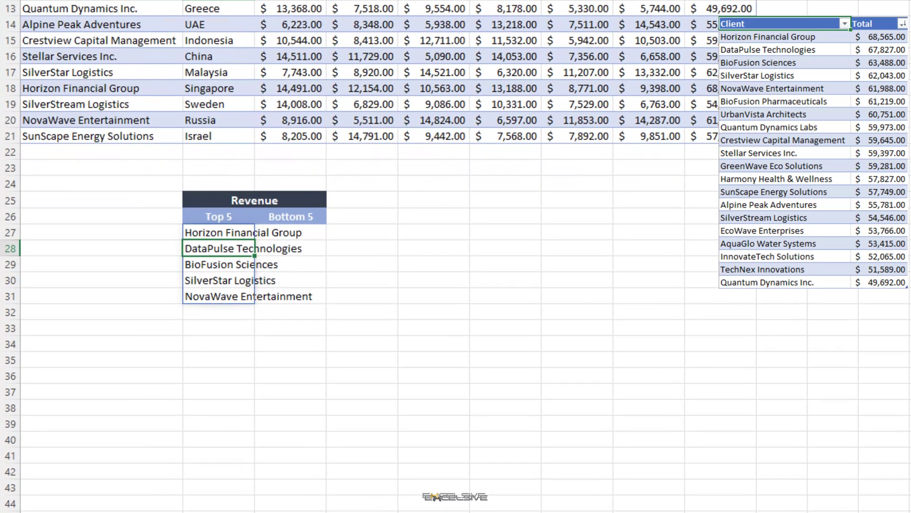
{"action": "left_click", "coordinate": [219, 232]}
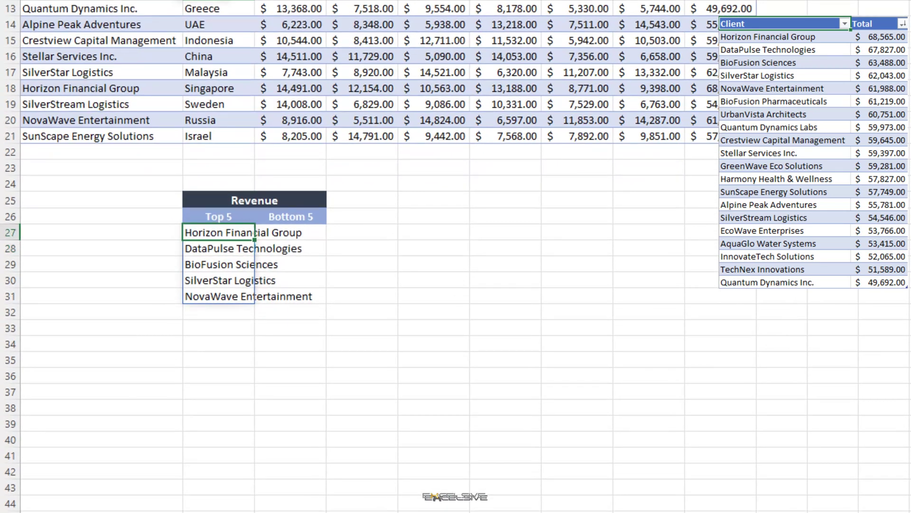
{"action": "key", "text": "ctrl+c"}
{"action": "left_click", "coordinate": [291, 232]}
{"action": "key", "text": "ctrl+v"}
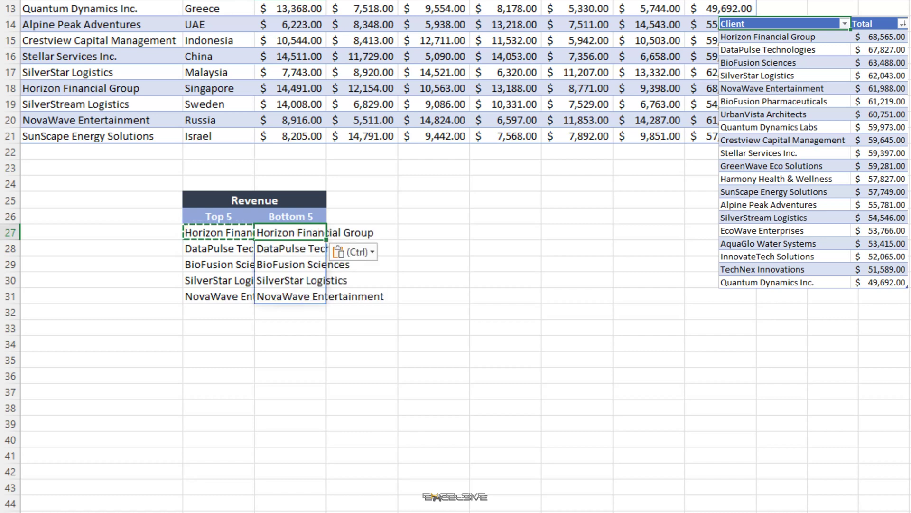
{"action": "key", "text": "F2"}
{"action": "key", "text": "Left"}
{"action": "key", "text": "Left"}
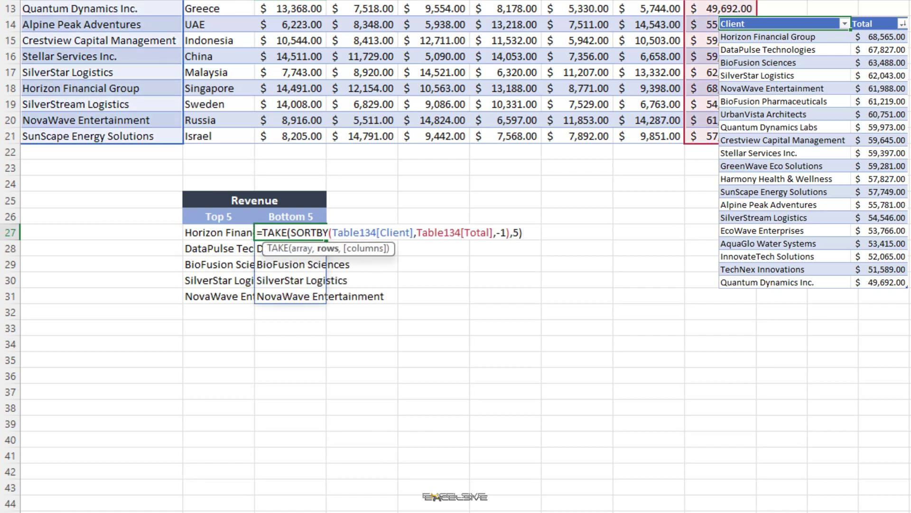
{"action": "type", "text": "-"}
{"action": "key", "text": "Return"}
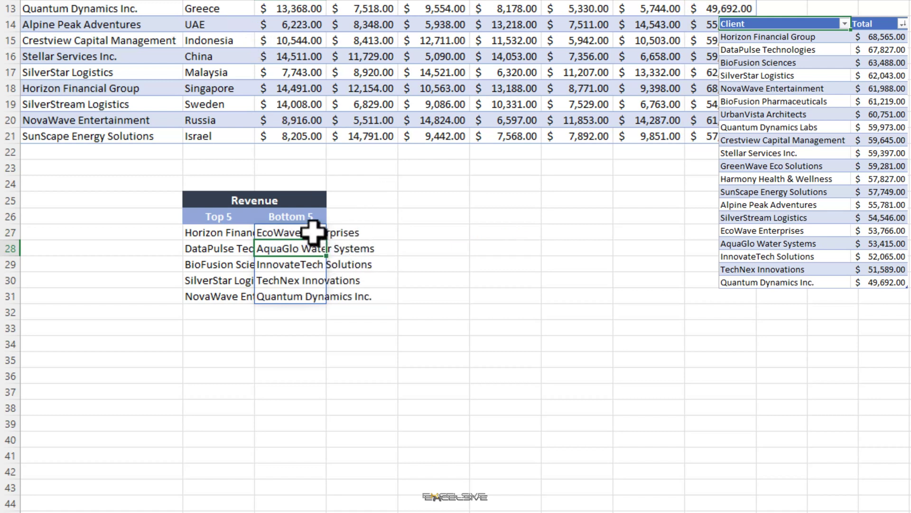
{"action": "left_click", "coordinate": [317, 233]}
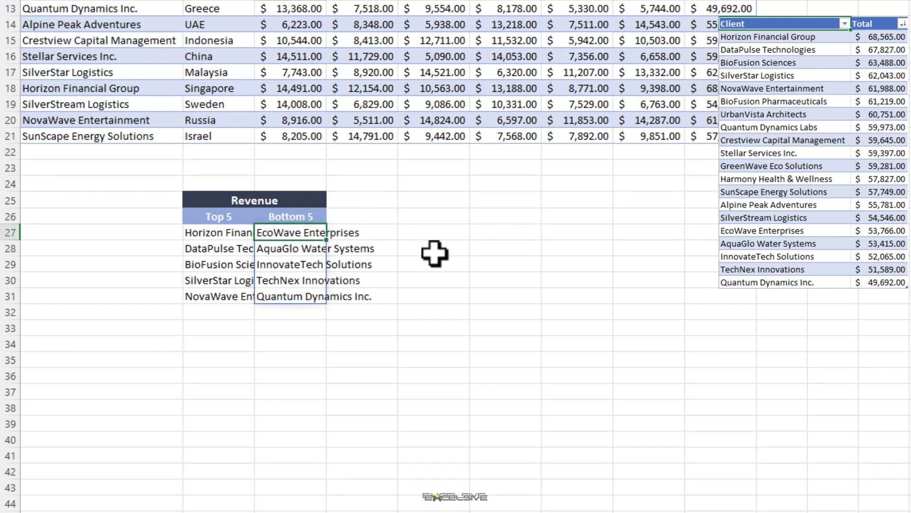
{"action": "scroll", "coordinate": [434, 253], "scroll_direction": "up", "scroll_amount": 4}
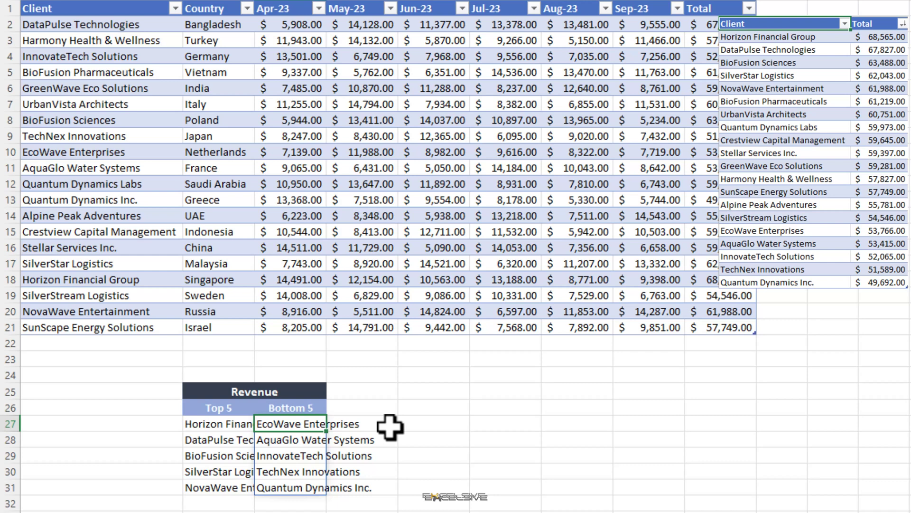
Replace C27 with a copy of the Top 5 formula, changing SORTBY's -1 to 1 for ascending order.
{"action": "key", "text": "Delete"}
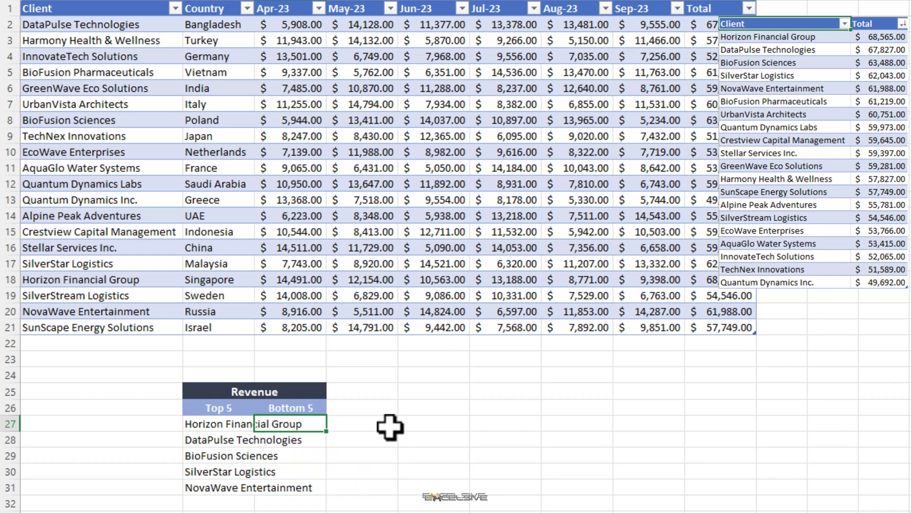
{"action": "key", "text": "Left"}
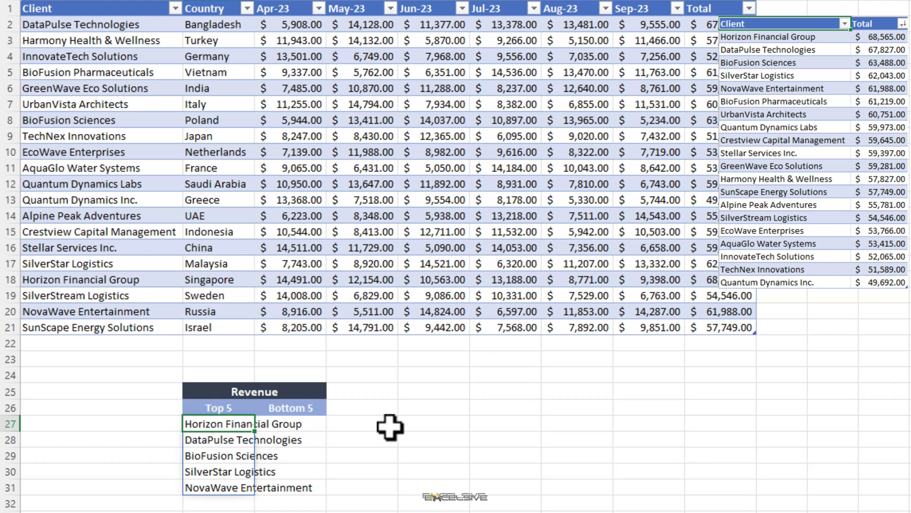
{"action": "key", "text": "ctrl+c"}
{"action": "key", "text": "Right"}
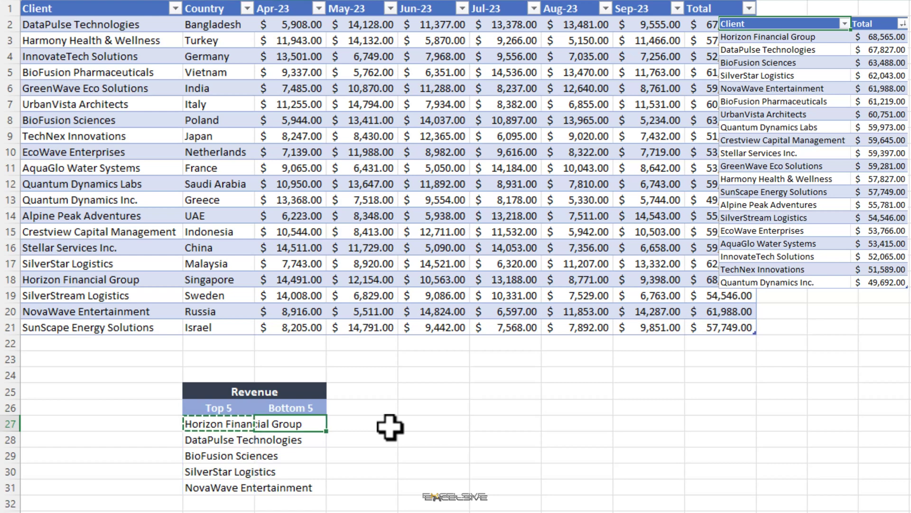
{"action": "key", "text": "ctrl+v"}
{"action": "key", "text": "F2"}
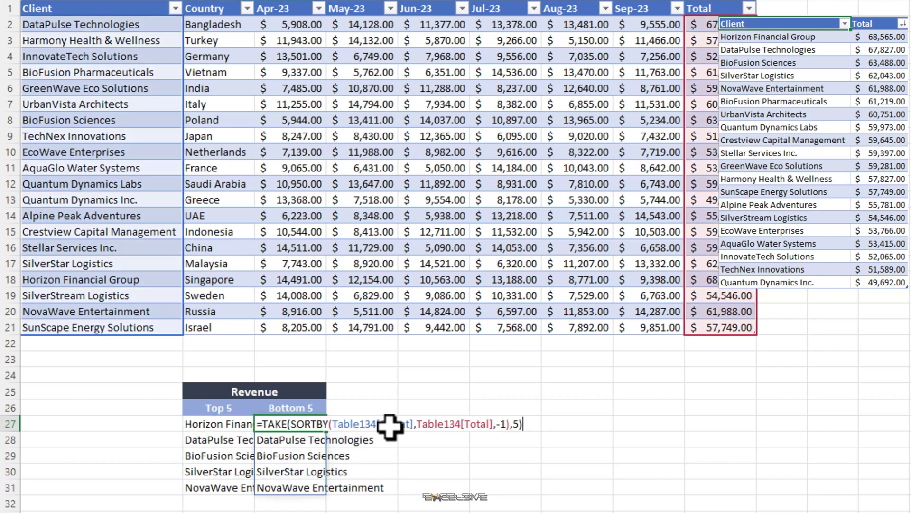
{"action": "key", "text": "Left"}
{"action": "key", "text": "Left"}
{"action": "key", "text": "Left"}
{"action": "key", "text": "Left"}
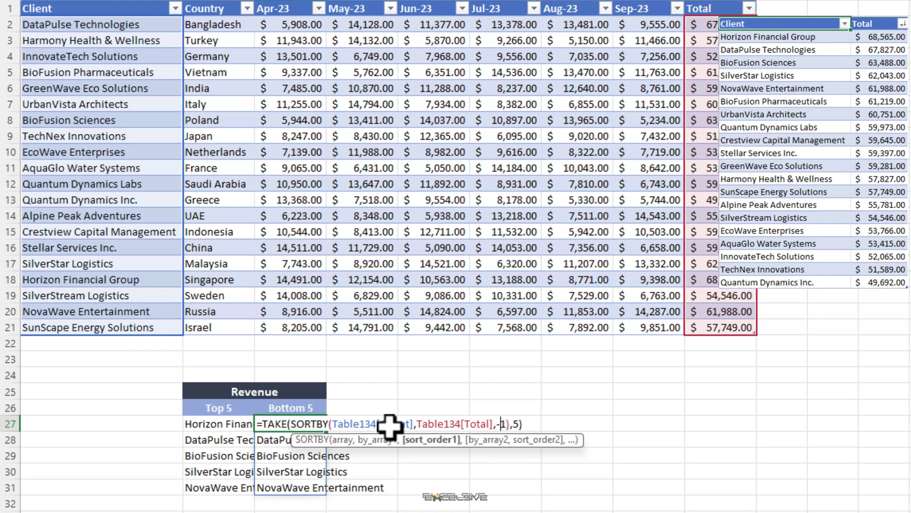
{"action": "key", "text": "BackSpace"}
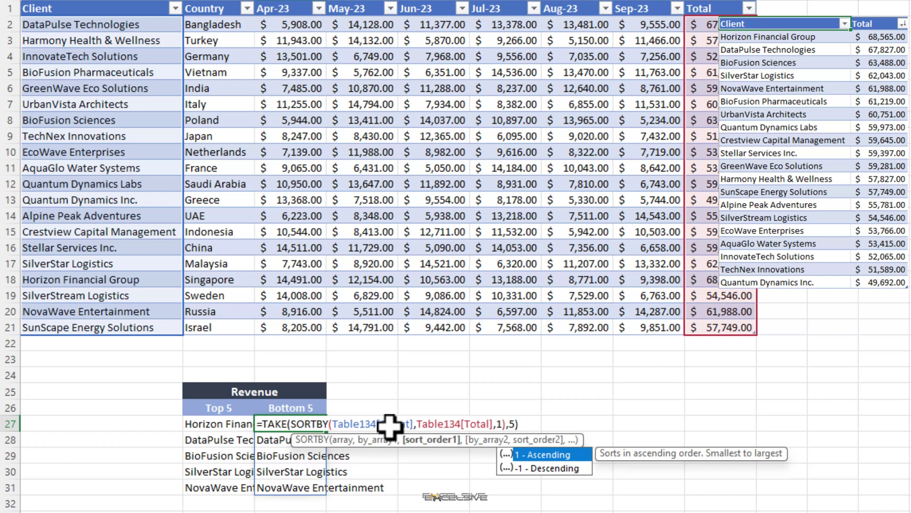
{"action": "key", "text": "Return"}
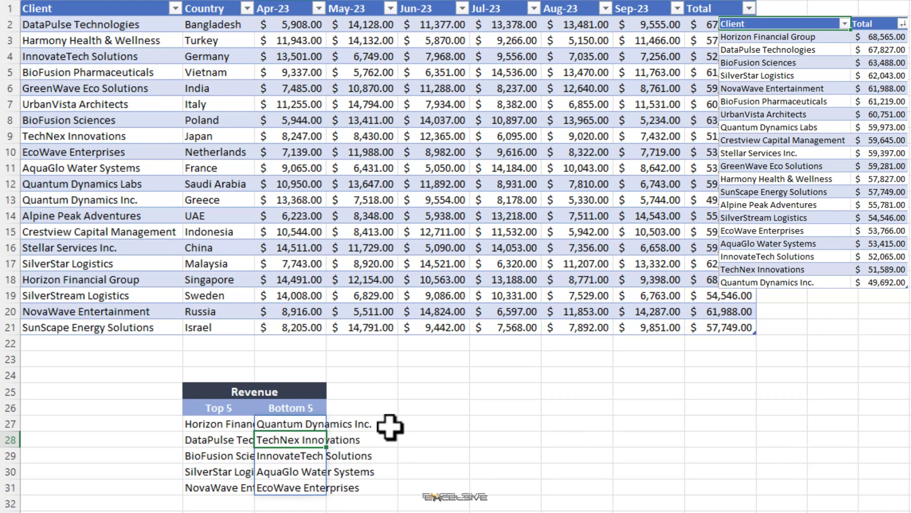
Add client ABC Constructions in row 22 with monthly revenues 5668, 546, 4644, 64 and 4554.
{"action": "left_click", "coordinate": [173, 341]}
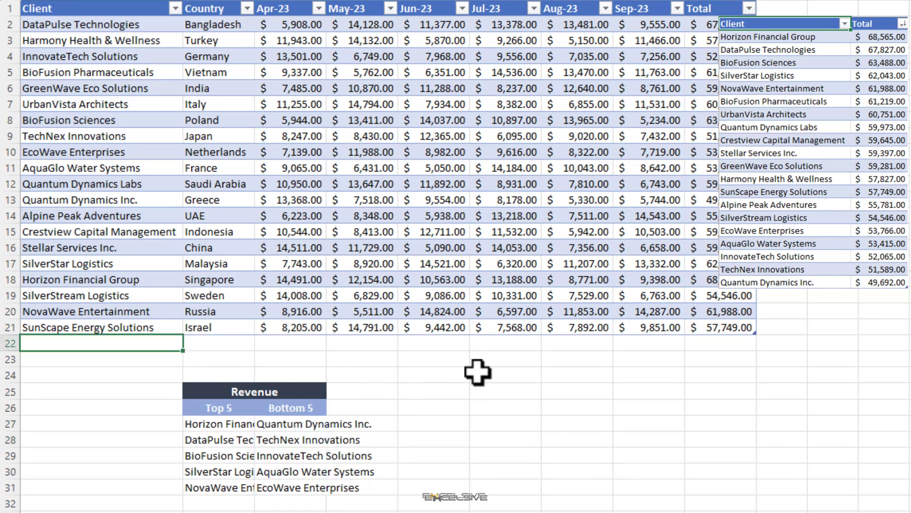
{"action": "type", "text": "ABC Constructions"}
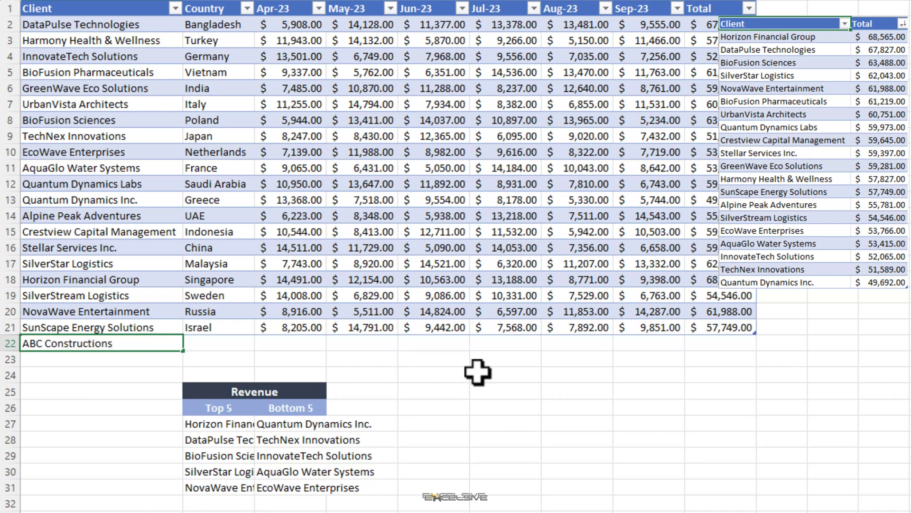
{"action": "key", "text": "Tab"}
{"action": "key", "text": "Tab"}
{"action": "type", "text": "5668"}
{"action": "key", "text": "Tab"}
{"action": "key", "text": "Tab"}
{"action": "type", "text": "546"}
{"action": "key", "text": "Tab"}
{"action": "type", "text": "464"}
{"action": "key", "text": "Tab"}
{"action": "type", "text": "4"}
{"action": "key", "text": "Tab"}
{"action": "type", "text": "64"}
{"action": "key", "text": "Tab"}
{"action": "key", "text": "shift+Tab"}
{"action": "key", "text": "shift+Tab"}
{"action": "key", "text": "shift+Tab"}
{"action": "key", "text": "shift+Tab"}
{"action": "key", "text": "shift+Tab"}
{"action": "type", "text": "4554"}
{"action": "key", "text": "Tab"}
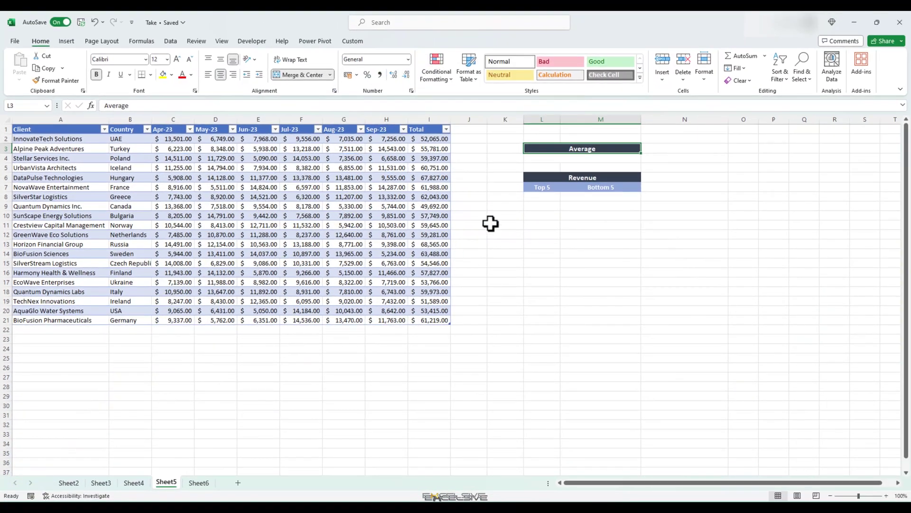
Enter =AVERAGE(Table1345[Total]) in L4, giving 58530.35.
{"action": "left_click", "coordinate": [533, 159]}
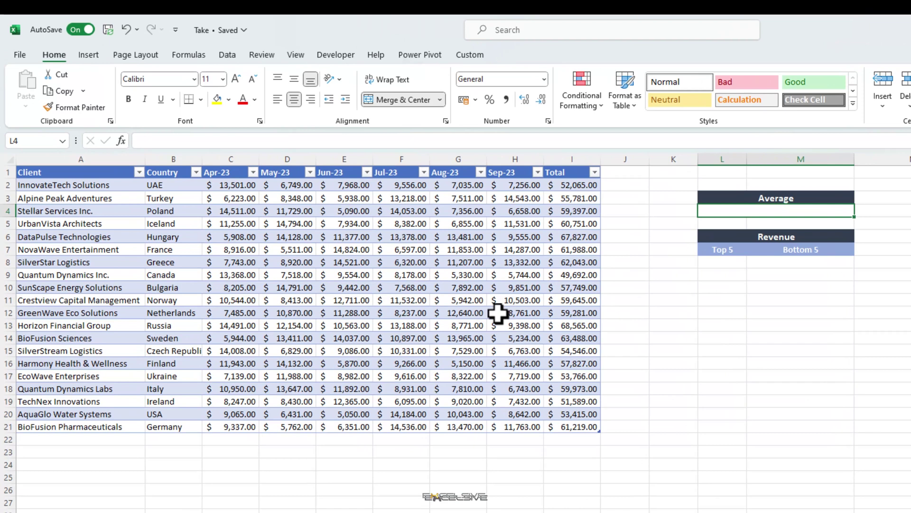
{"action": "type", "text": "=avera"}
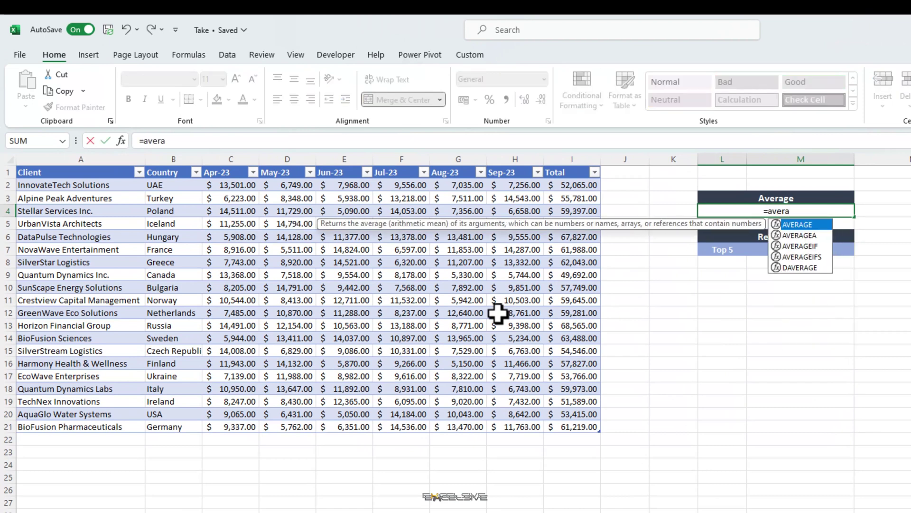
{"action": "key", "text": "Tab"}
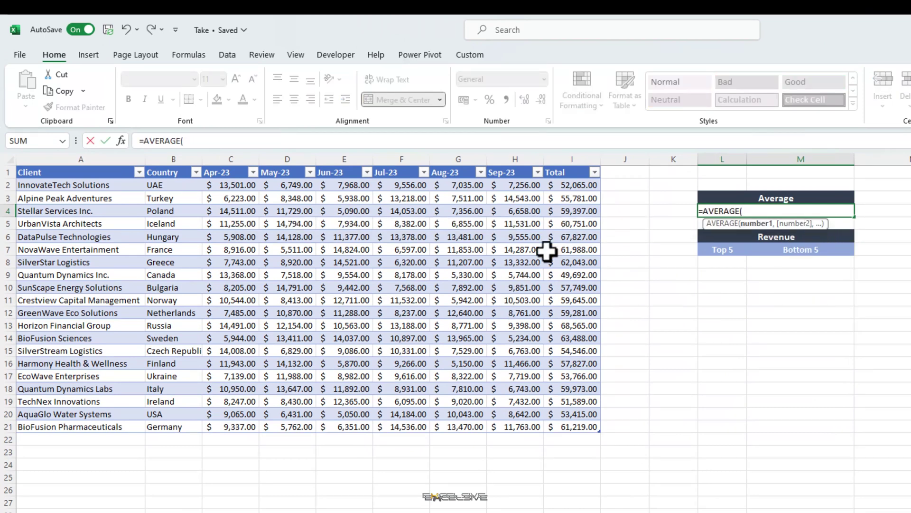
{"action": "left_click", "coordinate": [572, 166]}
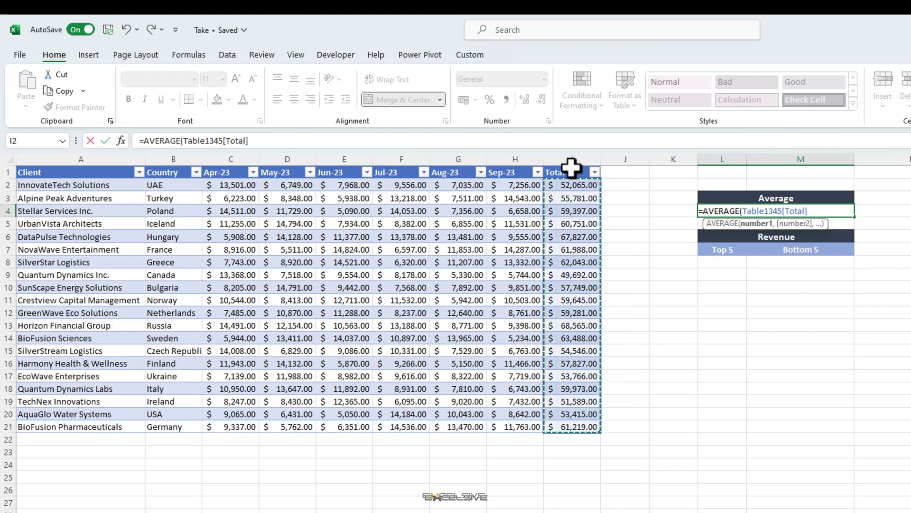
{"action": "key", "text": "Return"}
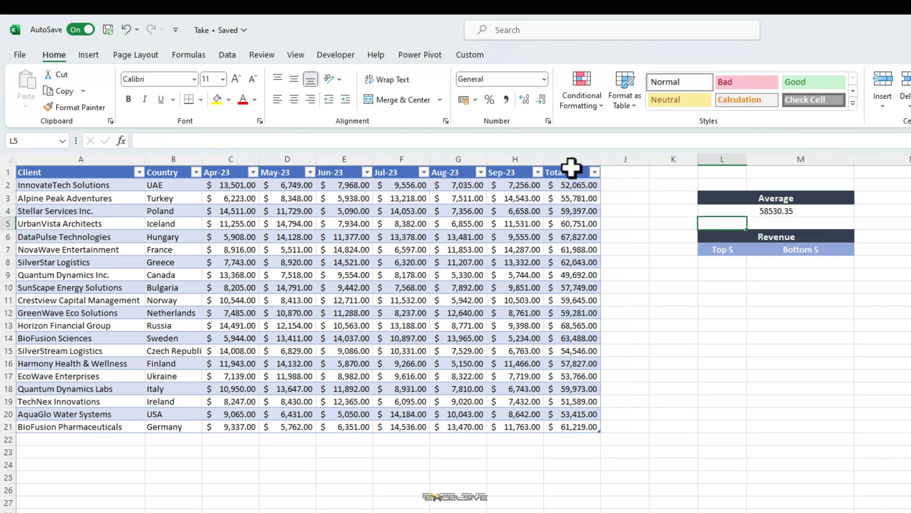
{"action": "key", "text": "Down"}
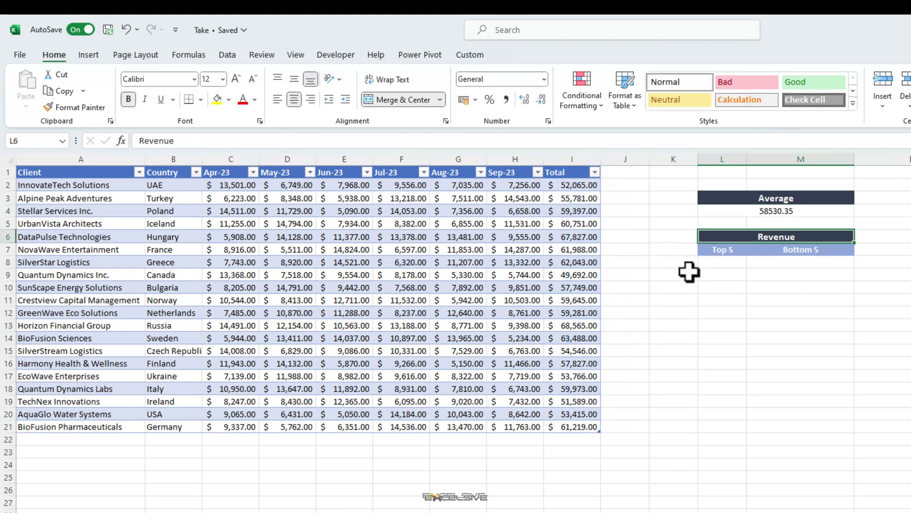
Enter =FILTER(Table1345[Country],Table1345[Total]>=$L$4) in L8, listing the 11 above-average countries.
{"action": "left_click", "coordinate": [722, 263]}
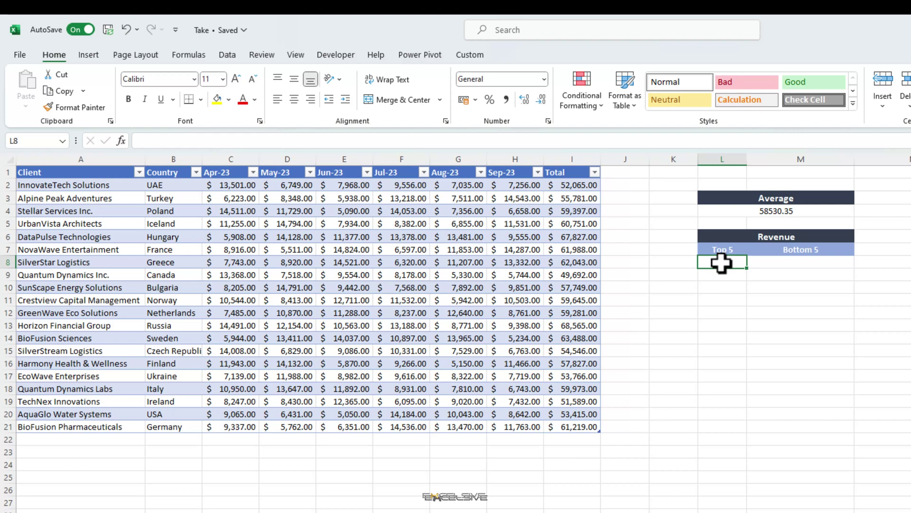
{"action": "type", "text": "=filte"}
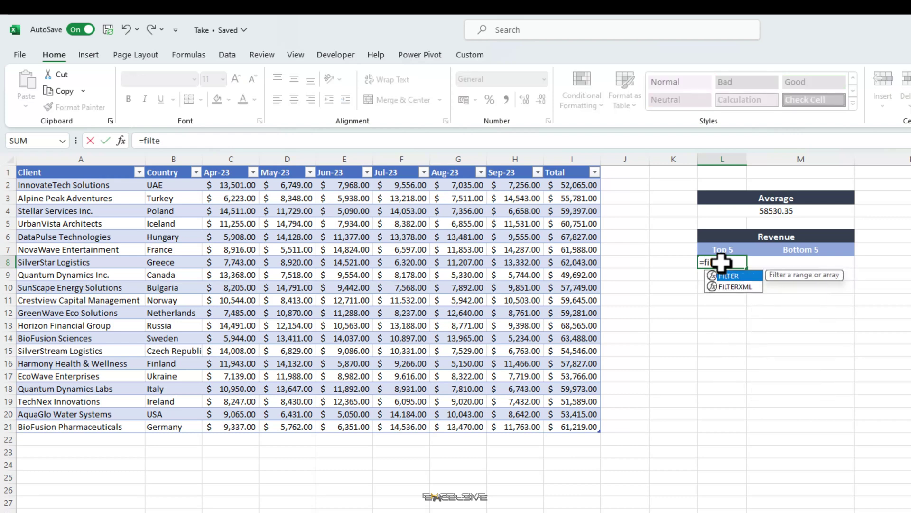
{"action": "key", "text": "Tab"}
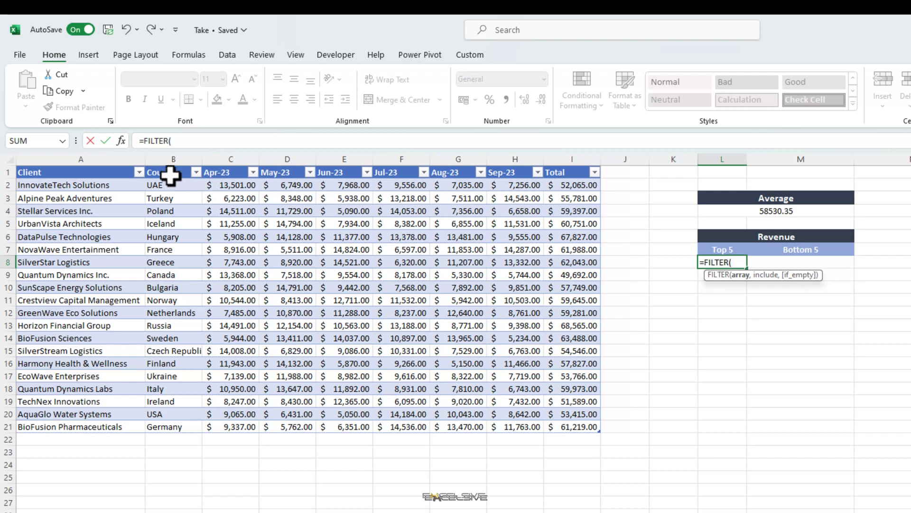
{"action": "left_click", "coordinate": [171, 168]}
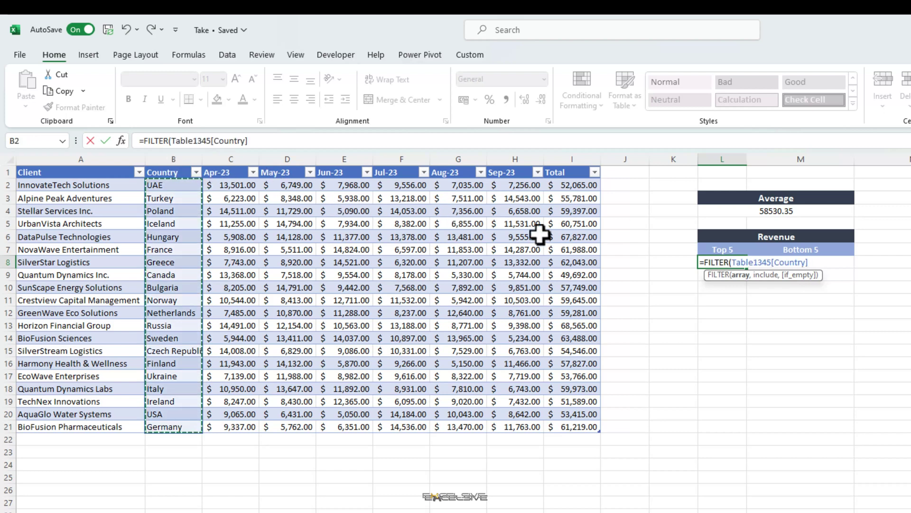
{"action": "type", "text": ","}
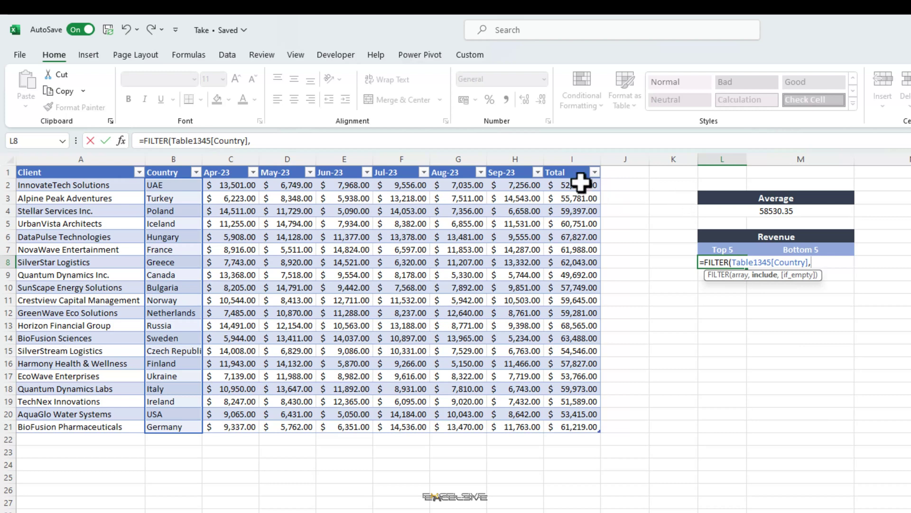
{"action": "left_click", "coordinate": [571, 168]}
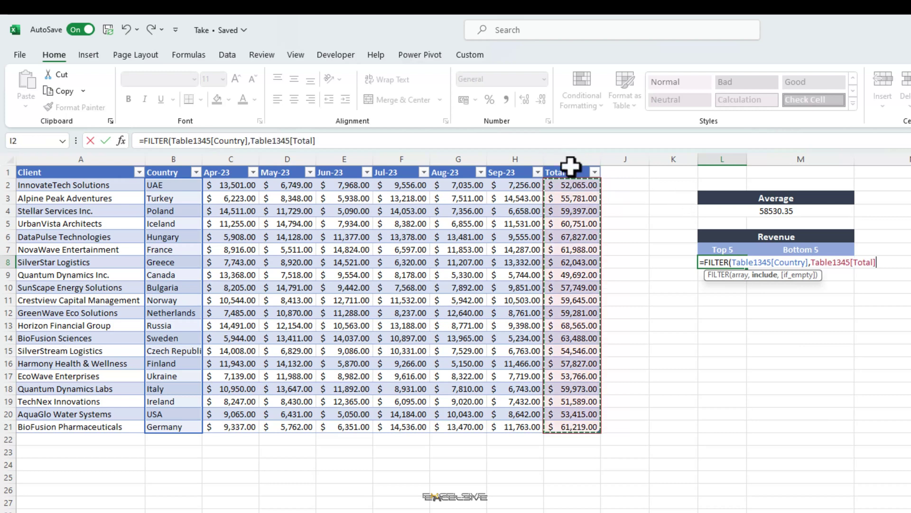
{"action": "type", "text": ">="}
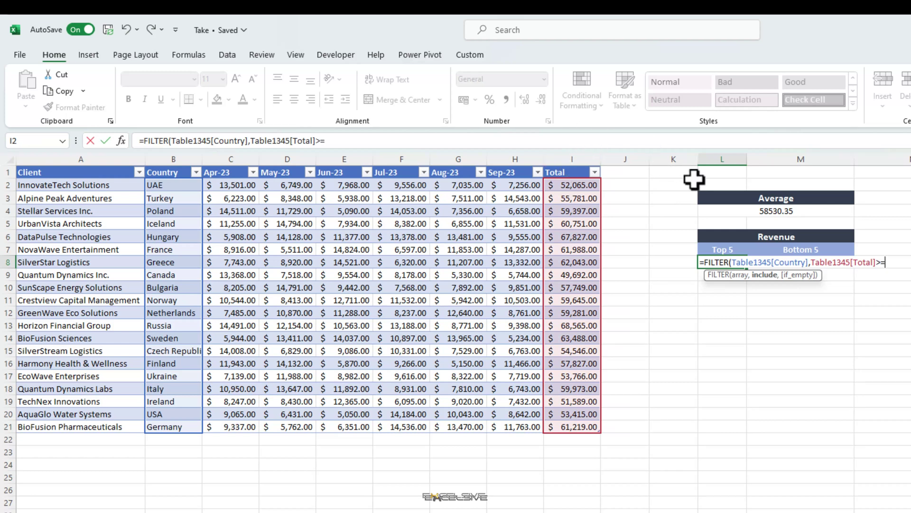
{"action": "left_click", "coordinate": [734, 212]}
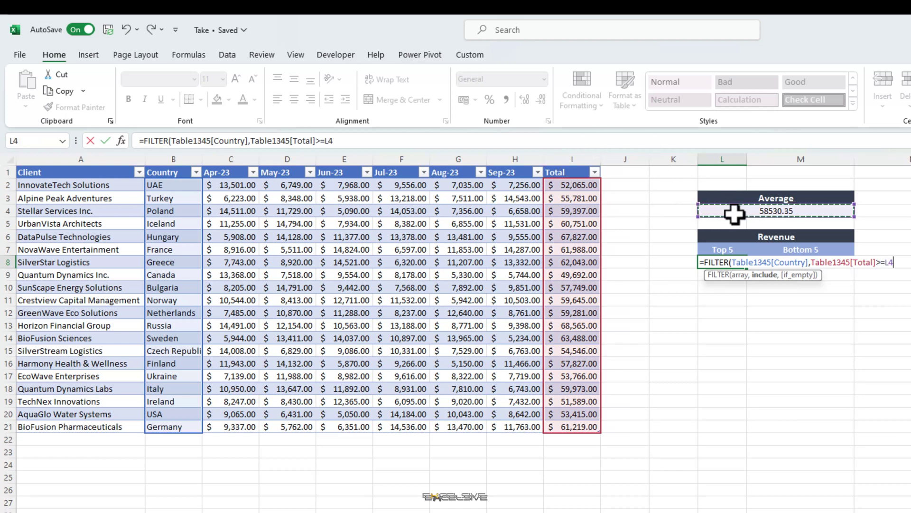
{"action": "key", "text": "F4"}
{"action": "type", "text": ")"}
{"action": "key", "text": "ctrl+Return"}
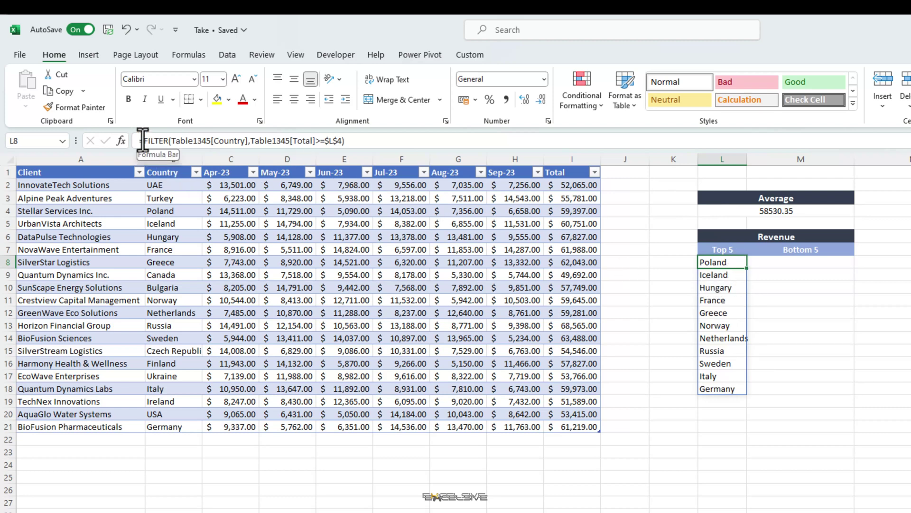
Wrap the Top 5 FILTER formula in TAKE(...,5) so it shows only five countries.
{"action": "left_click", "coordinate": [142, 141]}
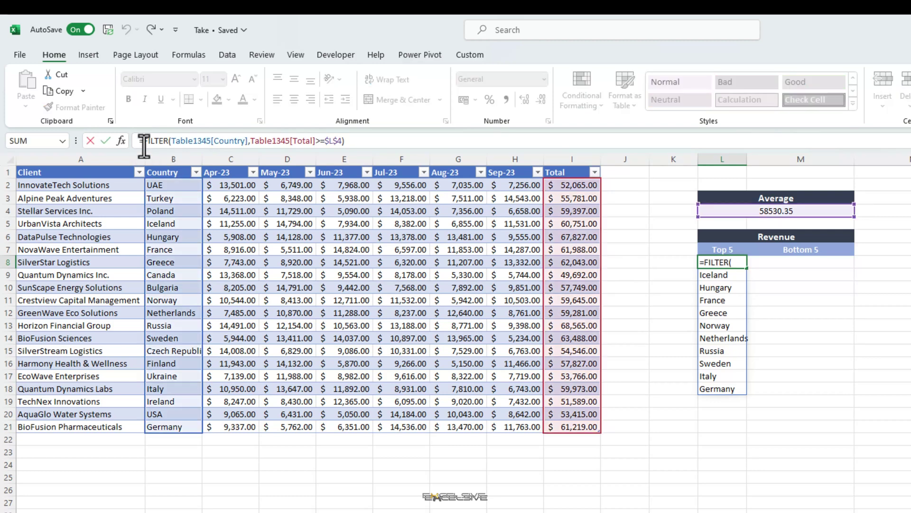
{"action": "type", "text": "take"}
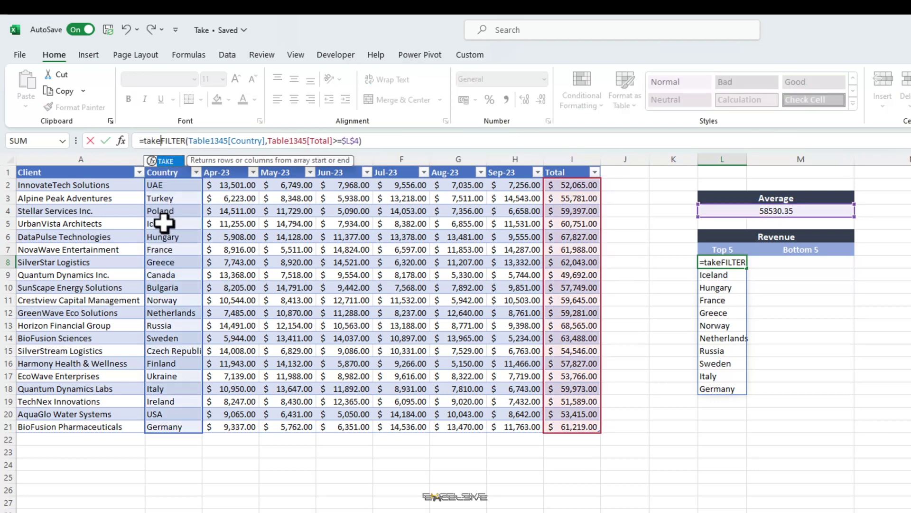
{"action": "key", "text": "Tab"}
{"action": "key", "text": "End"}
{"action": "type", "text": "),5)"}
{"action": "key", "text": "Return"}
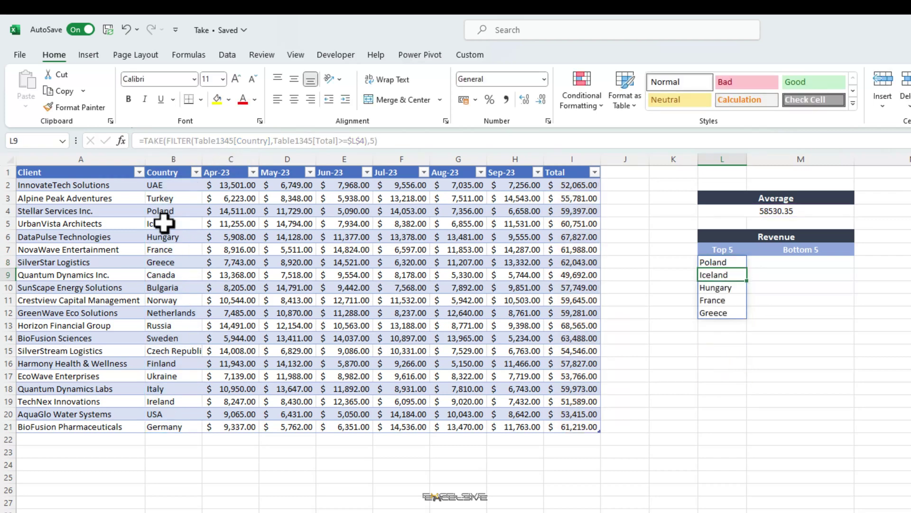
Copy the formula to Bottom 5 and change >= to <= for at-or-below-average countries.
{"action": "key", "text": "Up"}
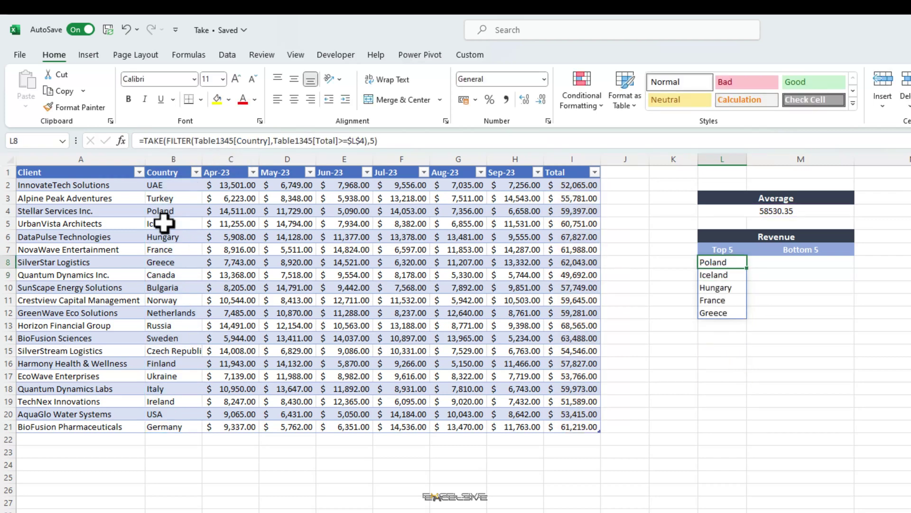
{"action": "key", "text": "ctrl+c"}
{"action": "key", "text": "Right"}
{"action": "key", "text": "ctrl+v"}
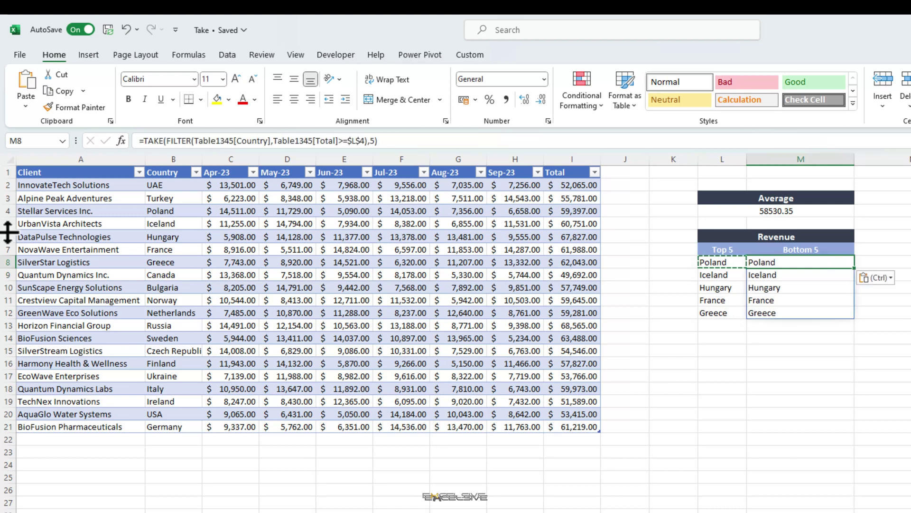
{"action": "left_click", "coordinate": [345, 143]}
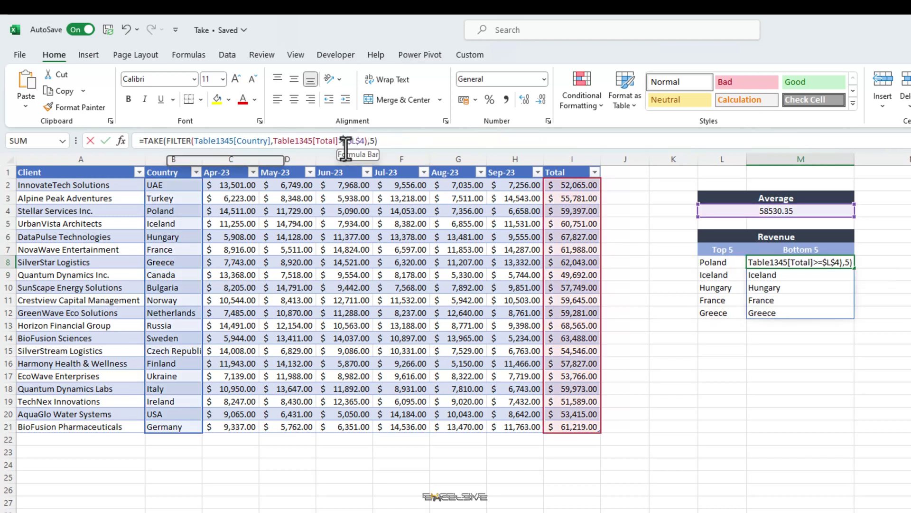
{"action": "key", "text": "BackSpace"}
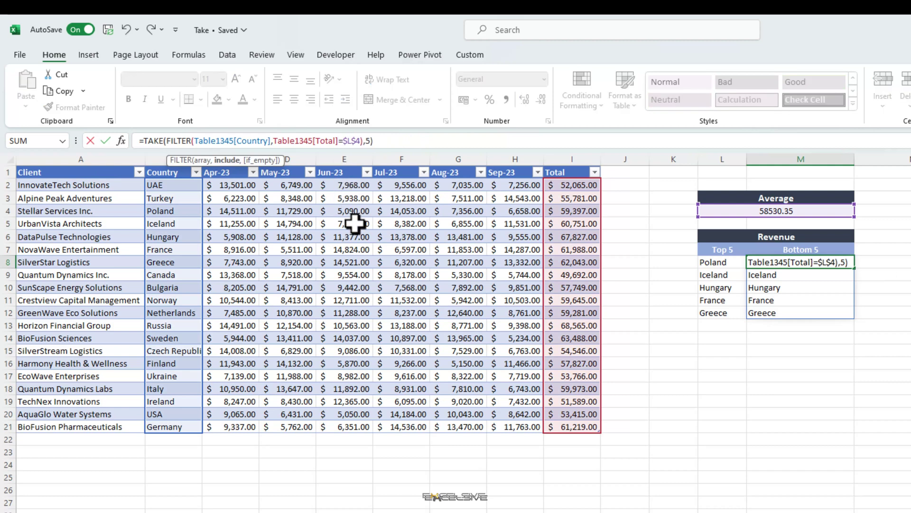
{"action": "type", "text": "<"}
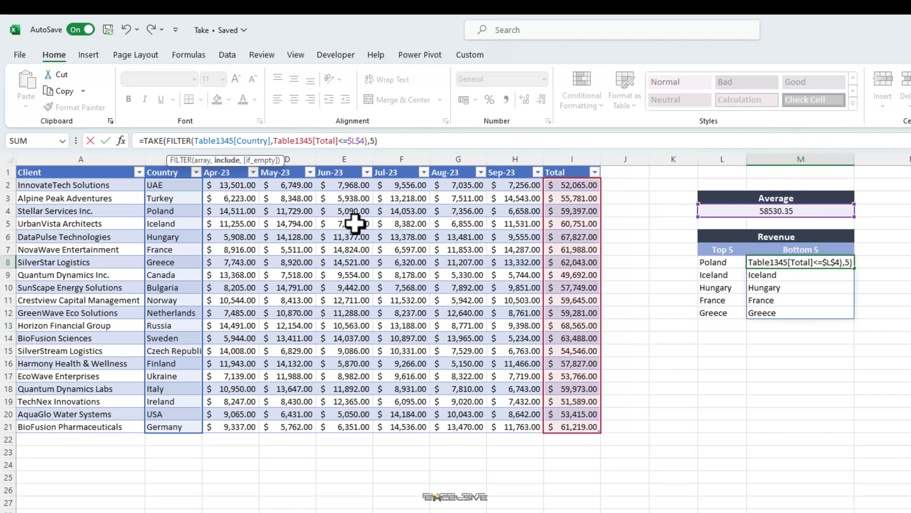
{"action": "key", "text": "Return"}
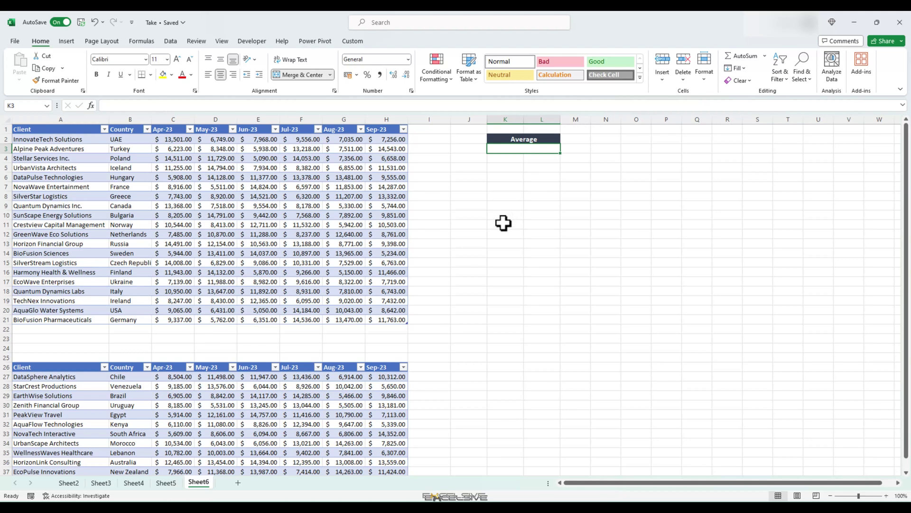
{"action": "left_click", "coordinate": [504, 223]}
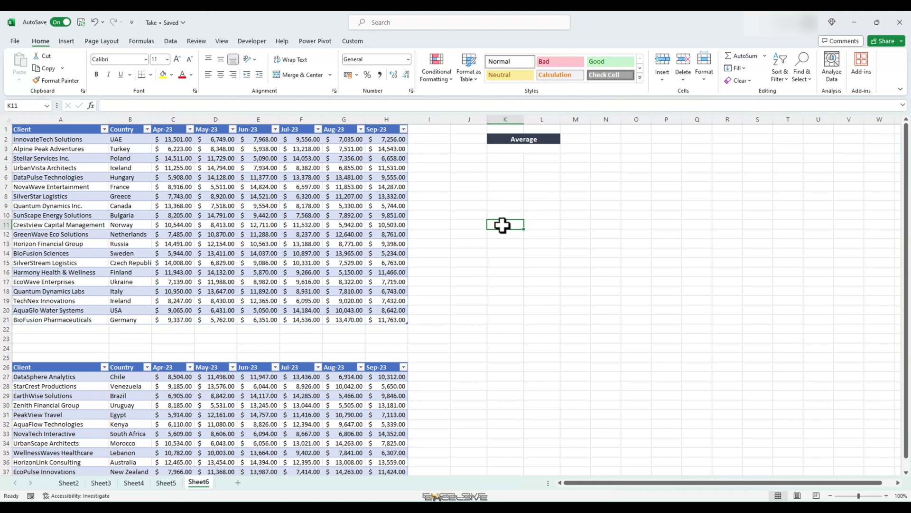
{"action": "scroll", "coordinate": [247, 270], "scroll_direction": "down", "scroll_amount": 2}
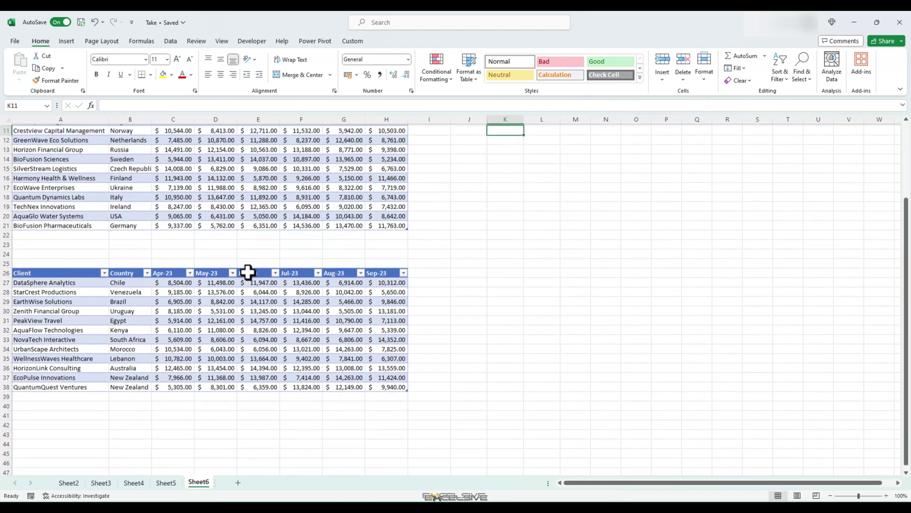
{"action": "scroll", "coordinate": [248, 272], "scroll_direction": "up", "scroll_amount": 2}
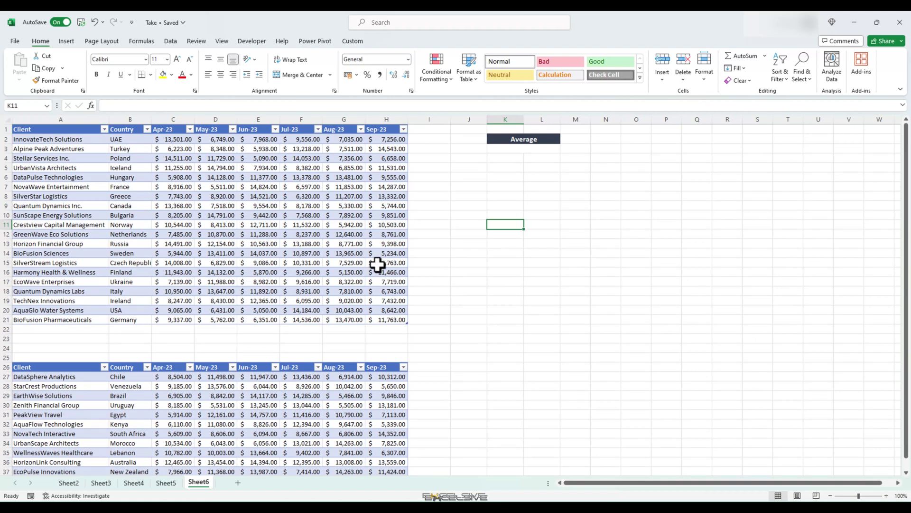
Enter =VSTACK(Table13456,Table6) in K11 to stack both client tables.
{"action": "type", "text": "=VSTACK("}
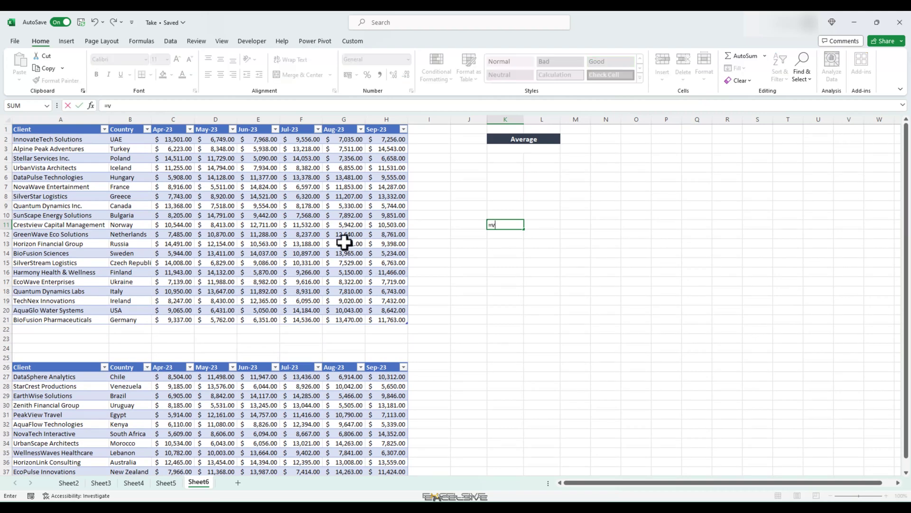
{"action": "left_click", "coordinate": [12, 126]}
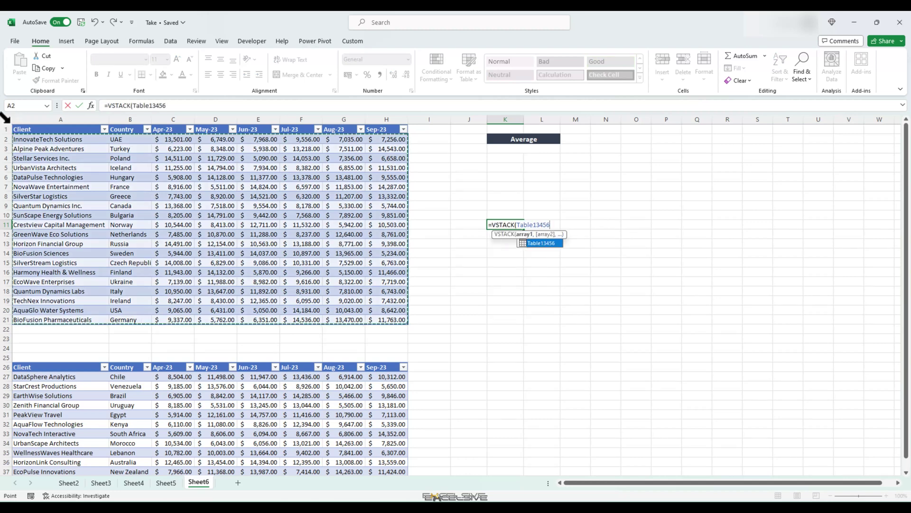
{"action": "type", "text": ","}
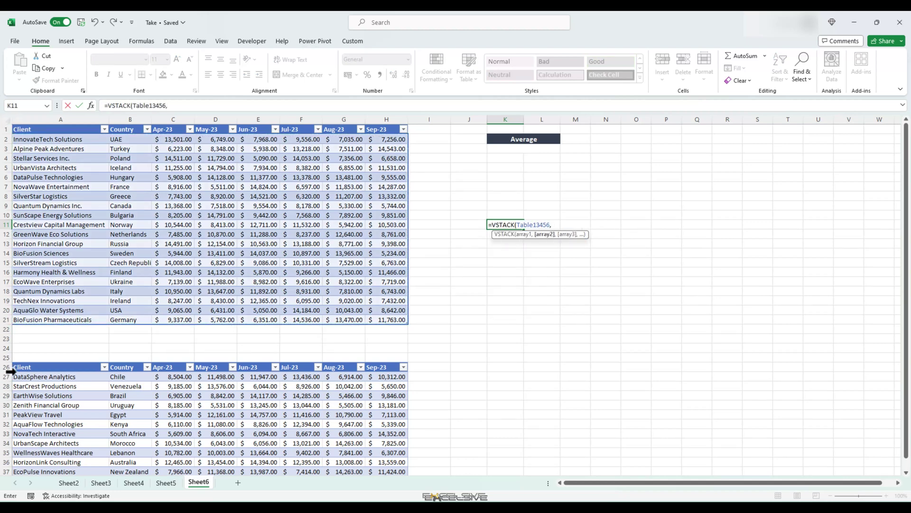
{"action": "left_click_drag", "start_coordinate": [13, 375], "coordinate": [366, 460]}
{"action": "type", "text": ")"}
{"action": "key", "text": "Return"}
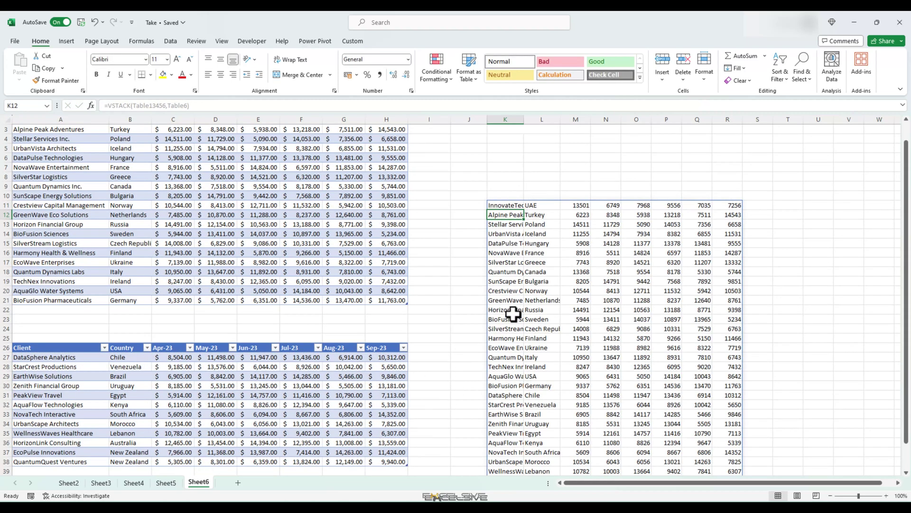
Test the stack by typing ABC in A22, then undo the entry and return to K11.
{"action": "scroll", "coordinate": [389, 326], "scroll_direction": "down", "scroll_amount": 2}
{"action": "left_click", "coordinate": [93, 250]}
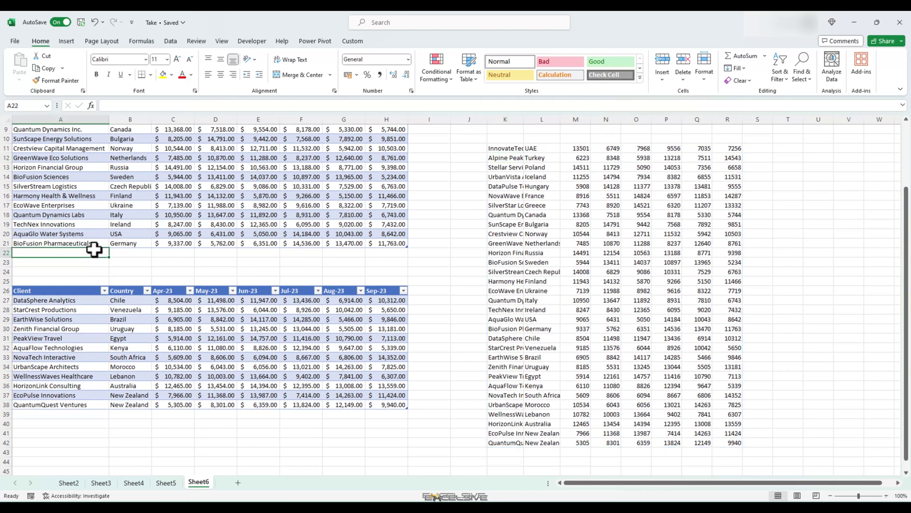
{"action": "type", "text": "ABC"}
{"action": "key", "text": "Tab"}
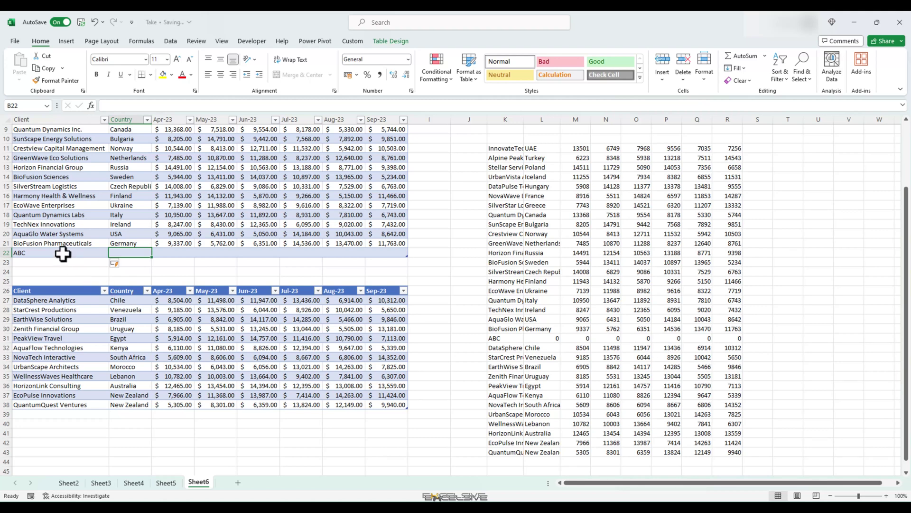
{"action": "key", "text": "ctrl+z"}
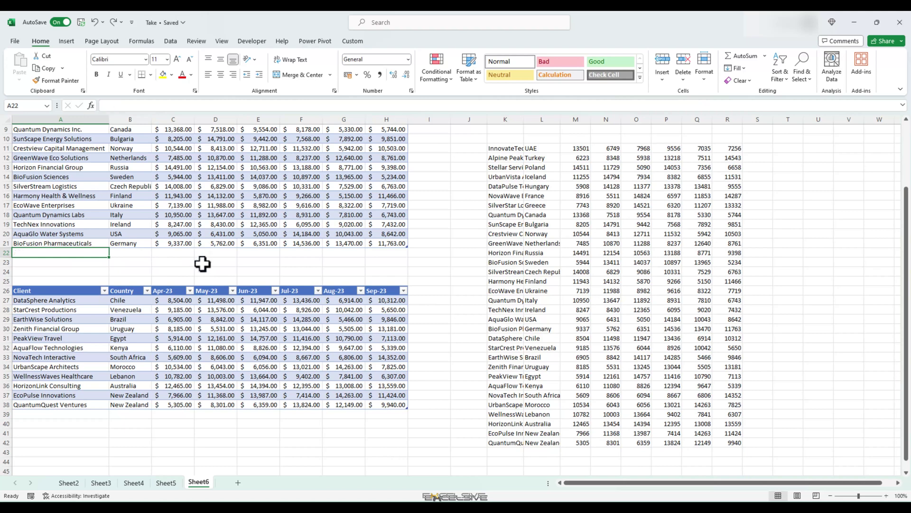
{"action": "key", "text": "ctrl+z"}
{"action": "scroll", "coordinate": [502, 245], "scroll_direction": "up", "scroll_amount": 3}
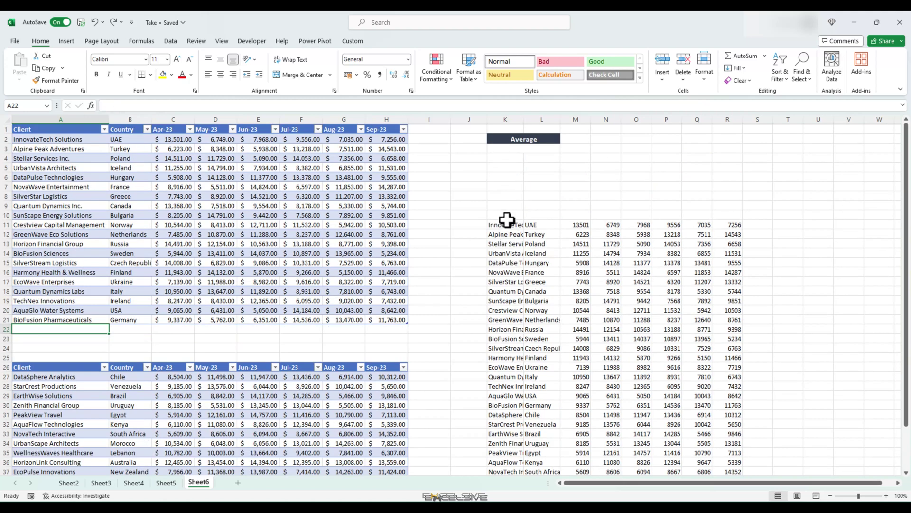
{"action": "left_click", "coordinate": [504, 225]}
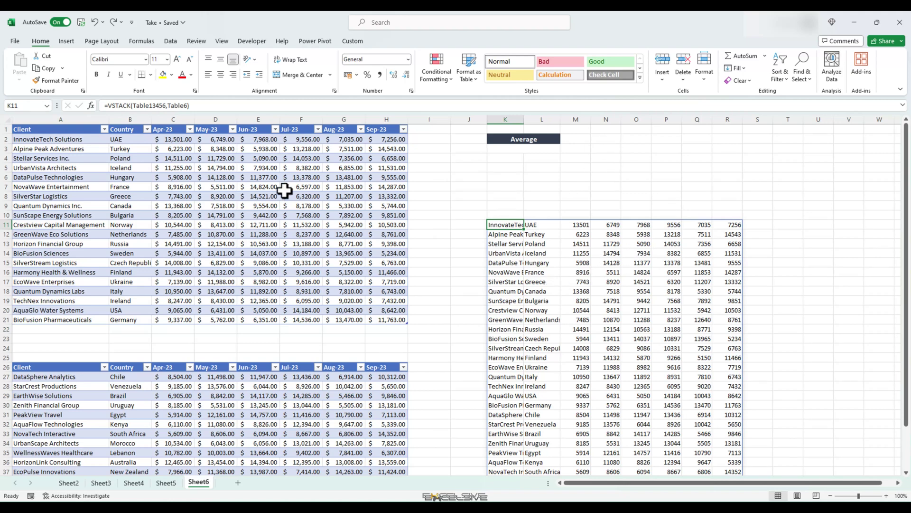
Enter =AVERAGE(TAKE(VSTACK(Table13456,Table6),,-6)) in K3, giving 9832.239583.
{"action": "left_click", "coordinate": [203, 106]}
{"action": "left_click_drag", "start_coordinate": [203, 106], "coordinate": [108, 106]}
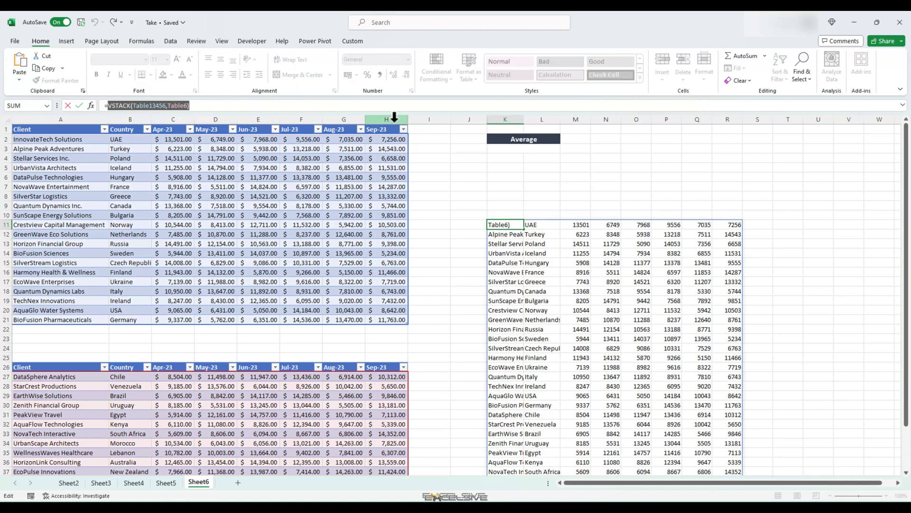
{"action": "left_click", "coordinate": [504, 149]}
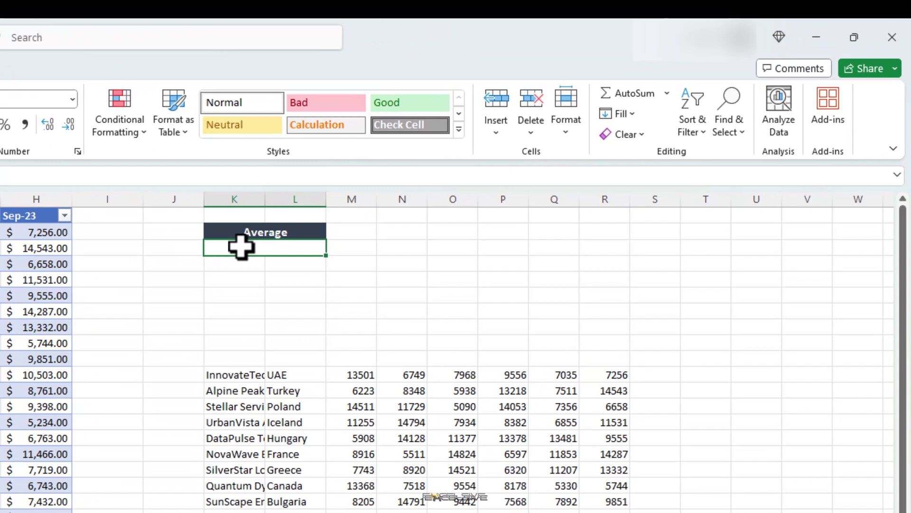
{"action": "type", "text": "=AVERAGE("}
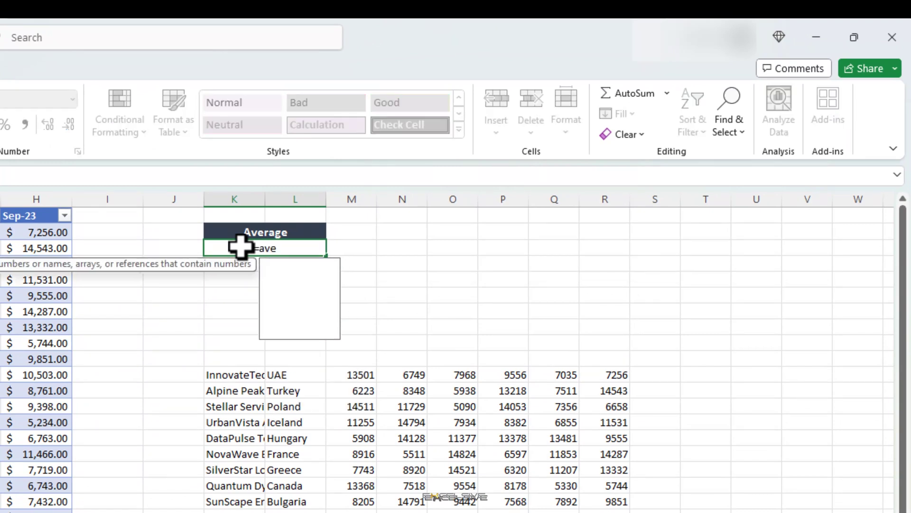
{"action": "type", "text": "TAKE("}
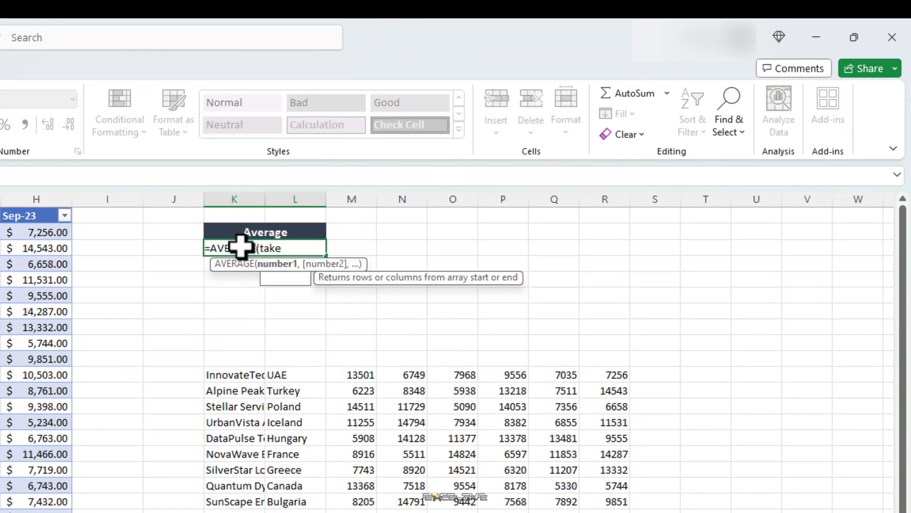
{"action": "key", "text": "ctrl+v"}
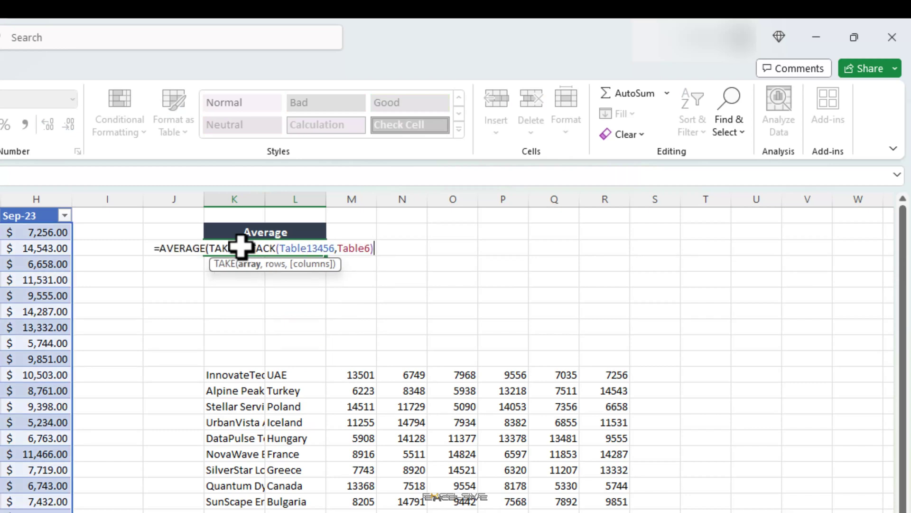
{"action": "type", "text": ",,"}
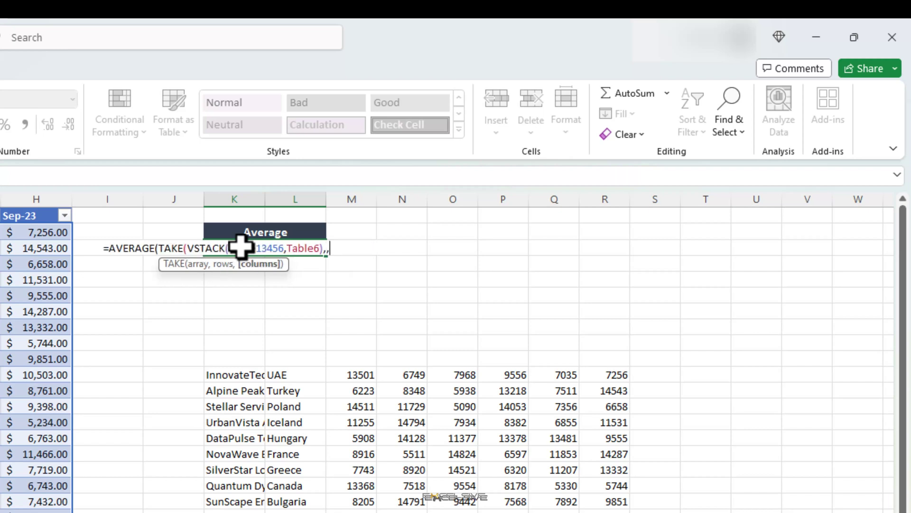
{"action": "type", "text": "-6))"}
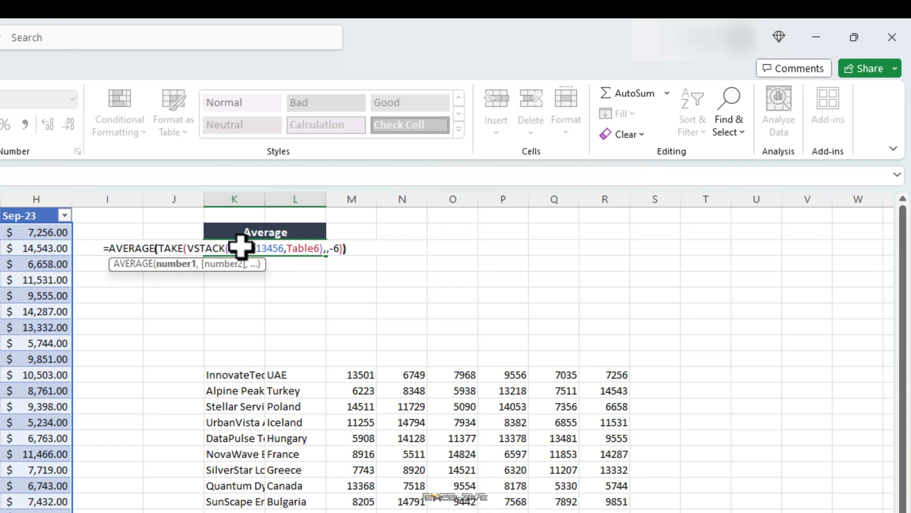
{"action": "key", "text": "Return"}
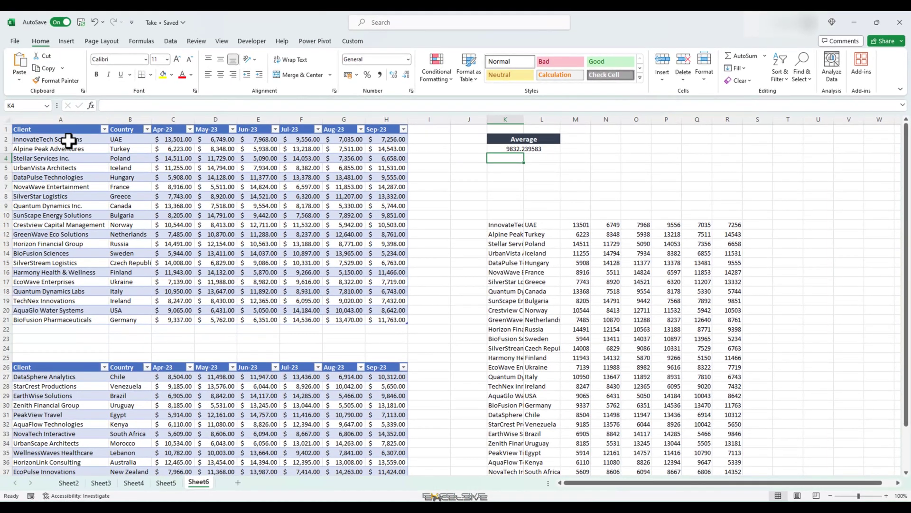
{"action": "left_click_drag", "start_coordinate": [64, 141], "coordinate": [382, 319]}
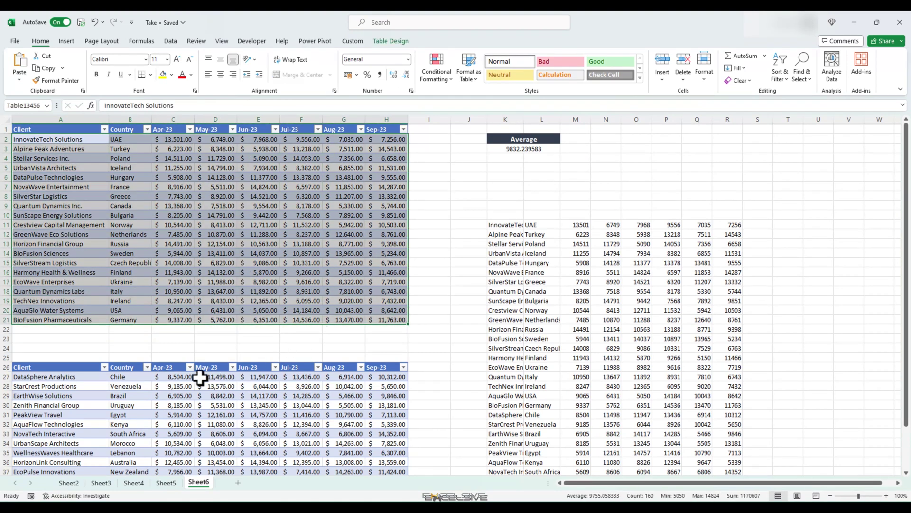
{"action": "scroll", "coordinate": [101, 375], "scroll_direction": "down", "scroll_amount": 2}
{"action": "left_click_drag", "start_coordinate": [55, 319], "coordinate": [396, 423]}
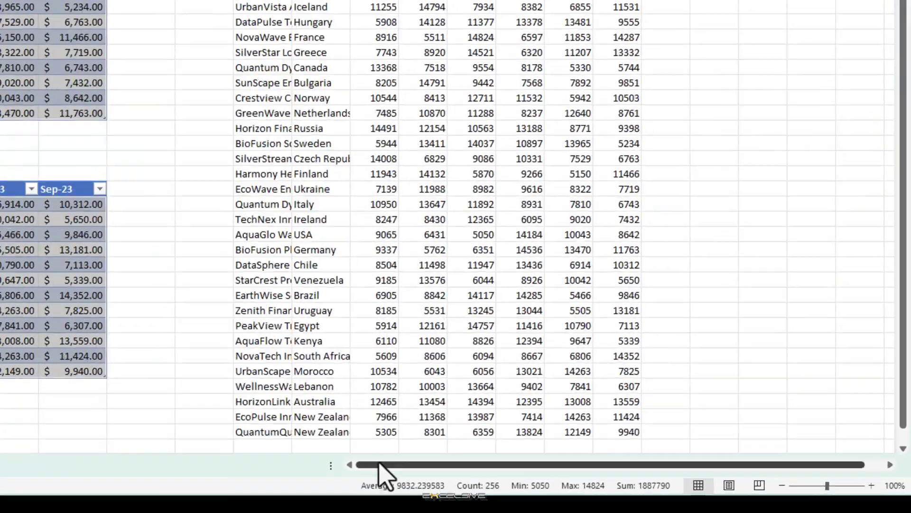